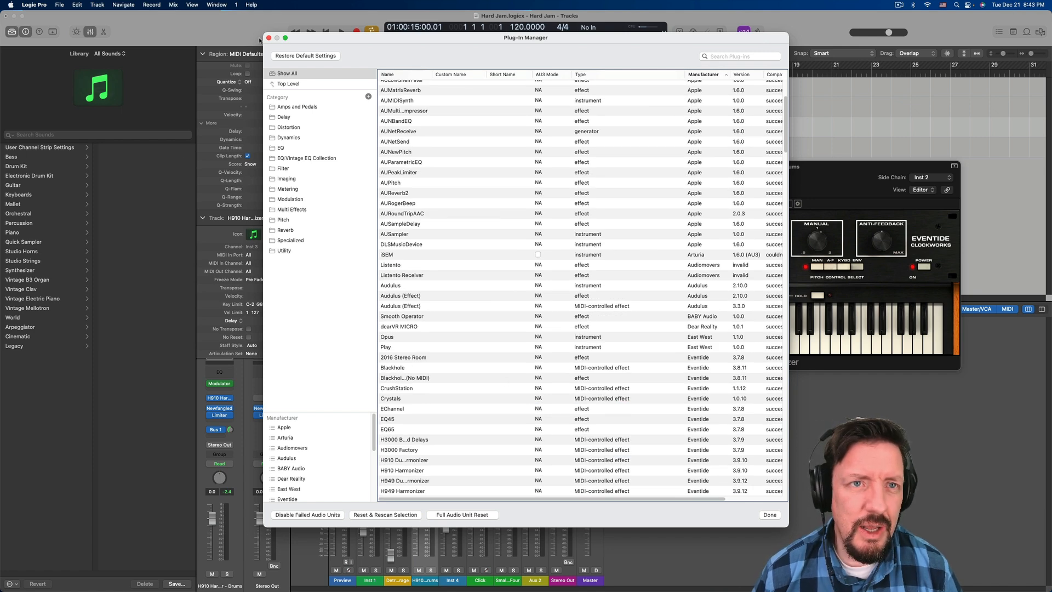
- Review the Eventide plug-ins and their types in the Plug-In Manager, and close it
{"action": "scroll", "coordinate": [580, 402], "scroll_direction": "down", "scroll_amount": 8}
{"action": "left_click", "coordinate": [580, 408]}
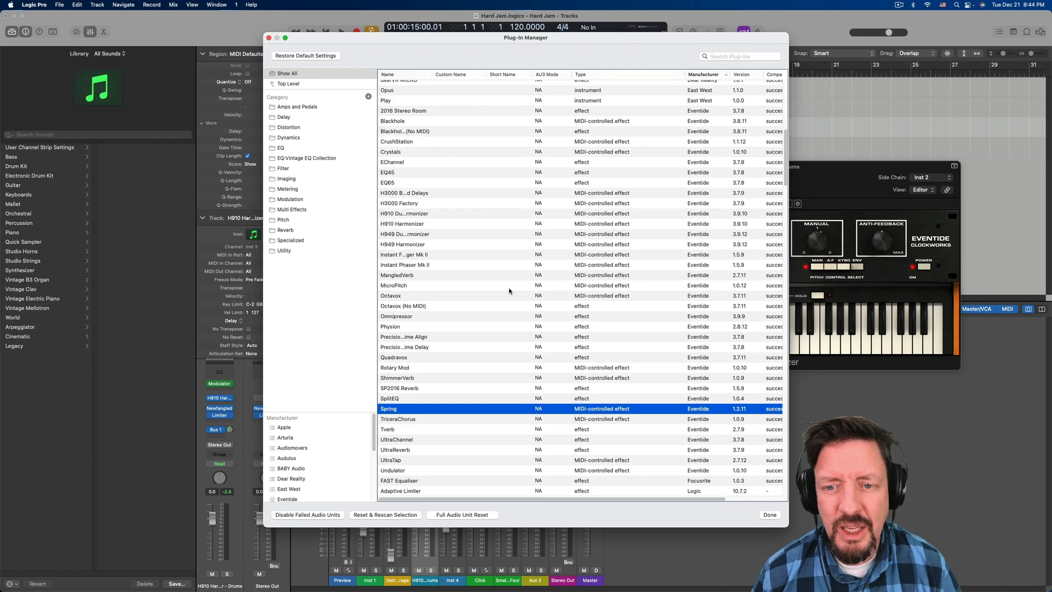
{"action": "left_click", "coordinate": [269, 38]}
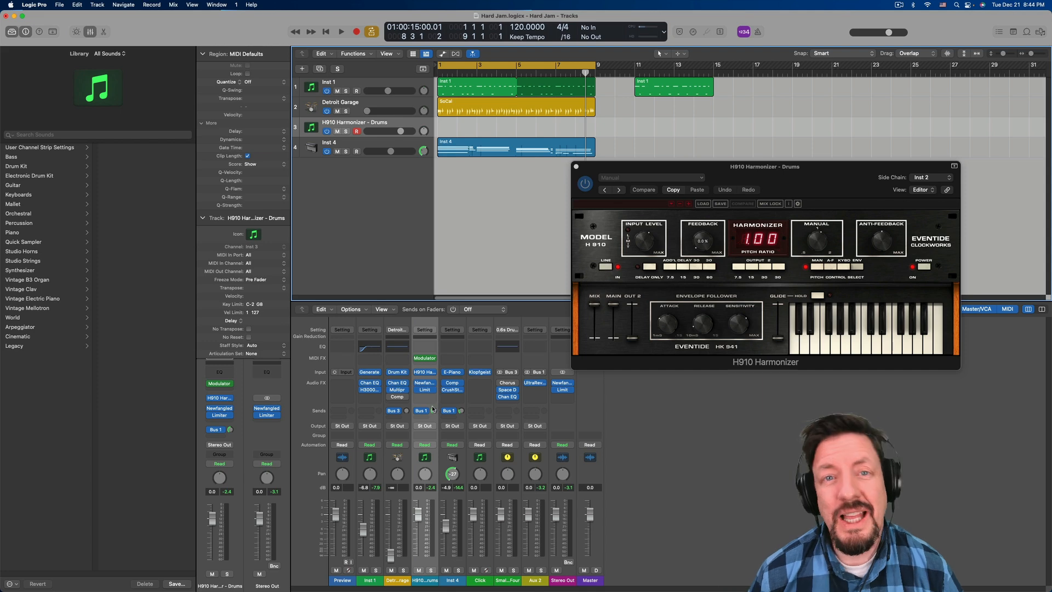
- Browse the Eventide Audio Units available as an audio effect insert on the Click channel, without loading one
{"action": "left_click", "coordinate": [400, 384]}
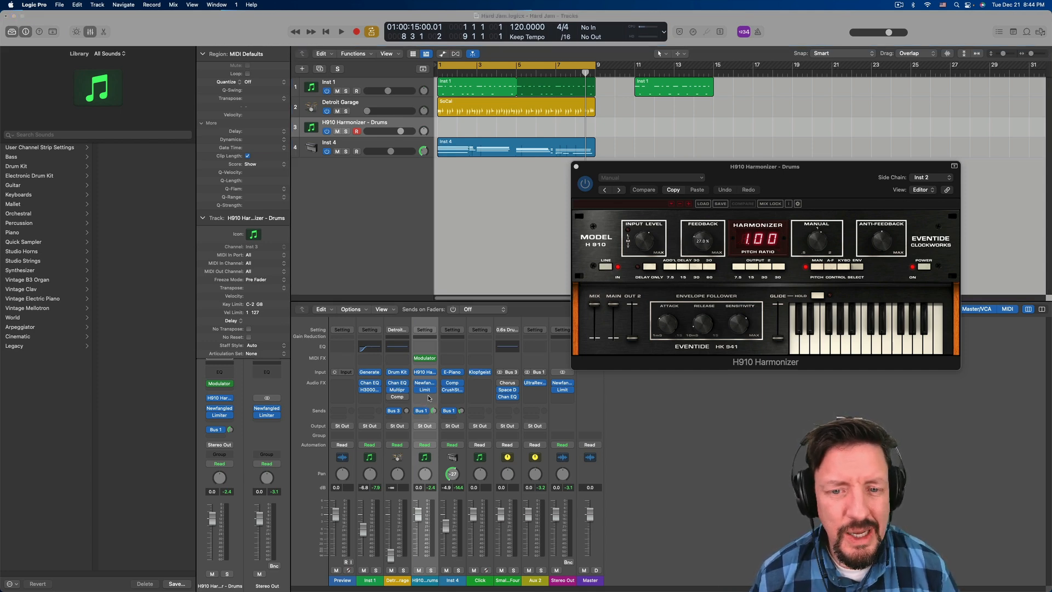
{"action": "left_click", "coordinate": [479, 386]}
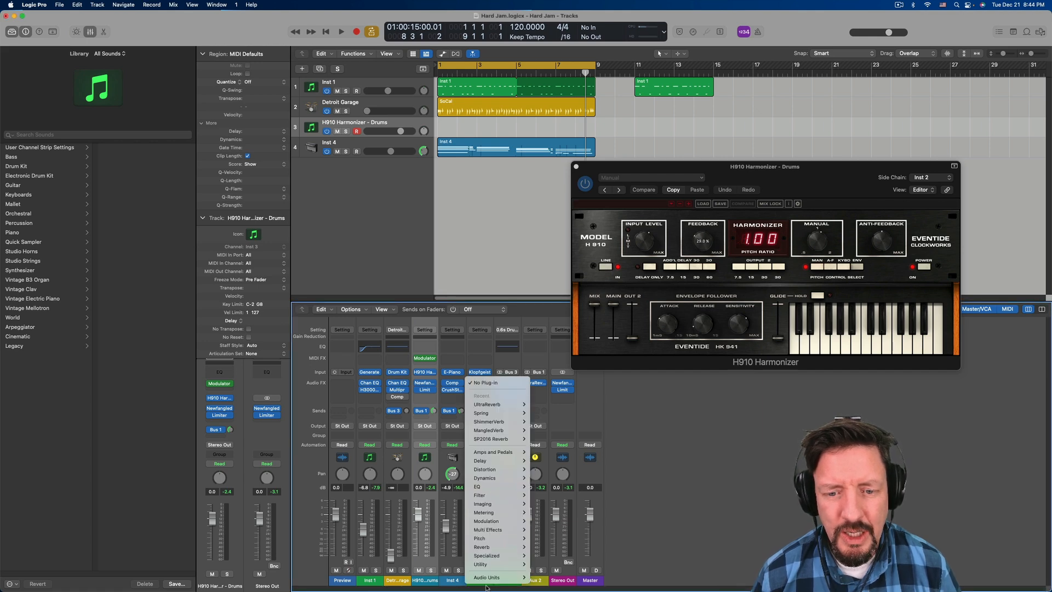
{"action": "mouse_move", "coordinate": [488, 577]}
{"action": "mouse_move", "coordinate": [565, 548]}
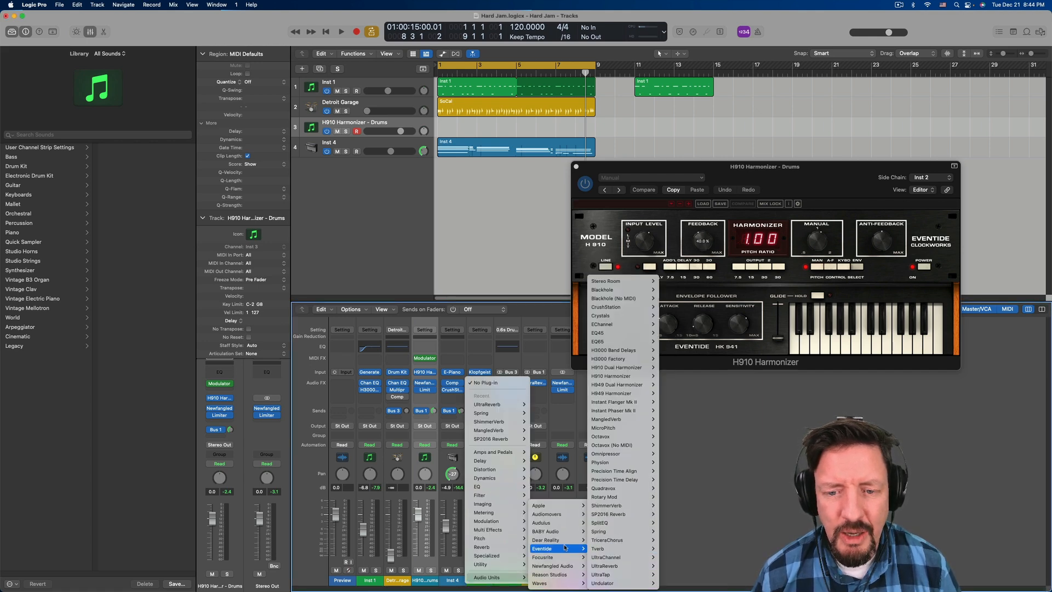
{"action": "mouse_move", "coordinate": [610, 290]}
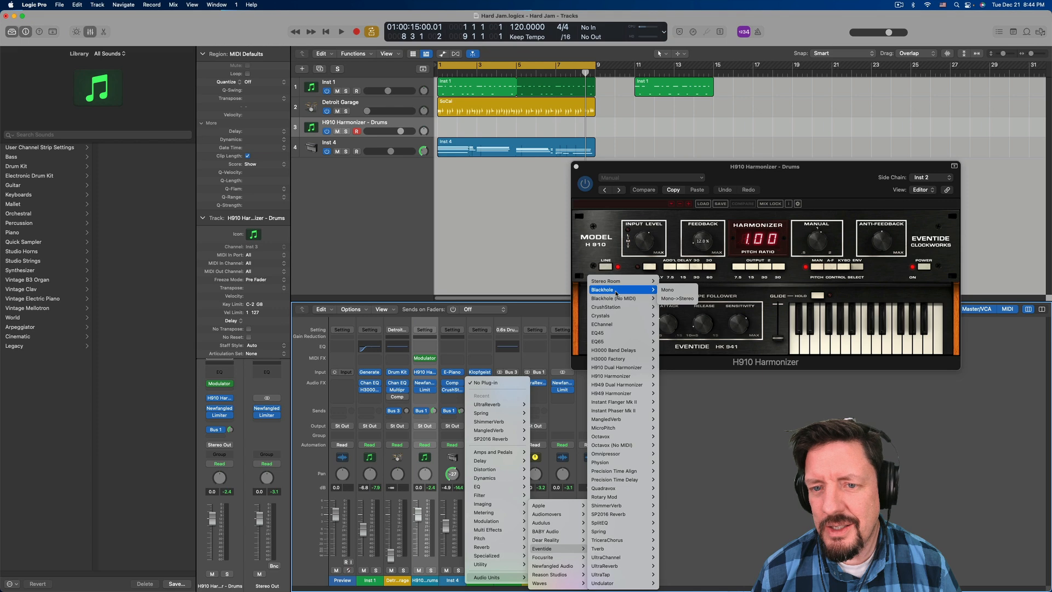
{"action": "left_click", "coordinate": [555, 289]}
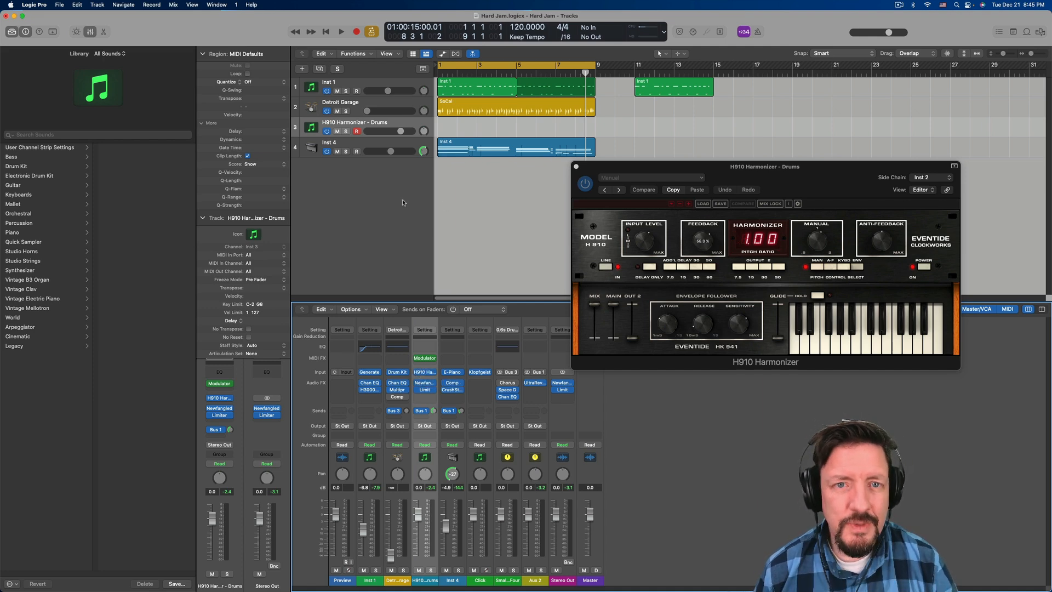
- Solo the Detroit Garage track and play it briefly from the start of the project
{"action": "left_click", "coordinate": [354, 105]}
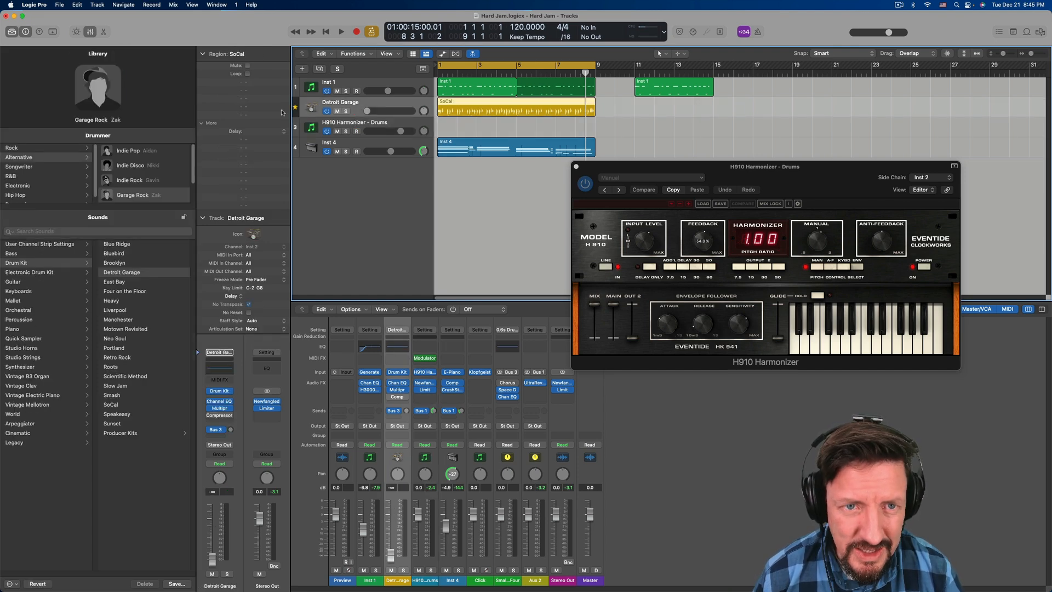
{"action": "left_click", "coordinate": [346, 111]}
{"action": "key", "text": "Return"}
{"action": "key", "text": "space"}
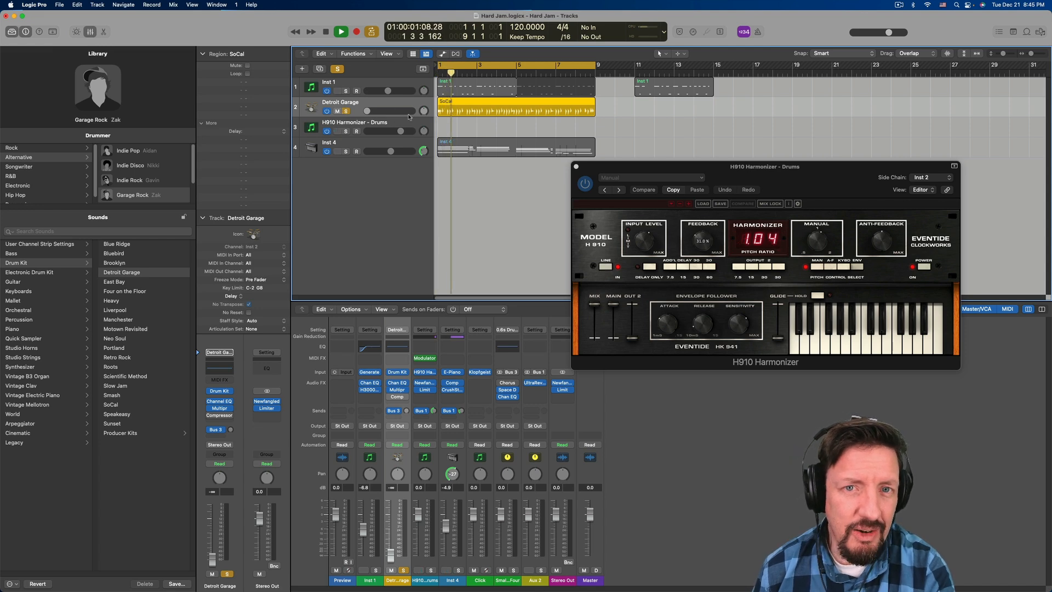
{"action": "key", "text": "space"}
- Select the H910 Harmonizer - Drums track and review the Eventide AU MIDI-controlled effects available for its instrument slot
{"action": "left_click", "coordinate": [351, 126]}
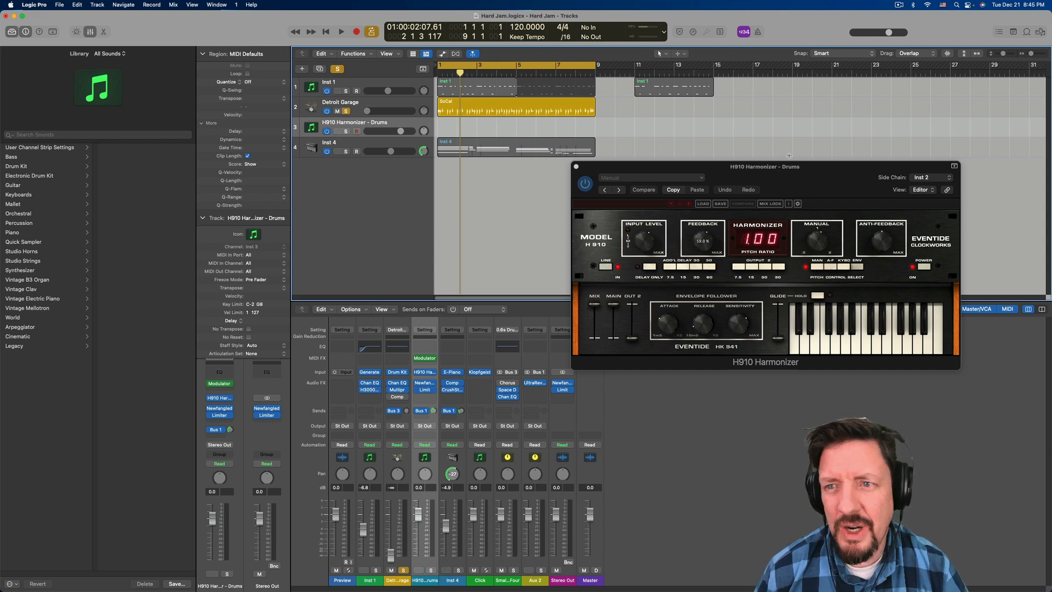
{"action": "left_click_drag", "start_coordinate": [800, 175], "coordinate": [603, 178]}
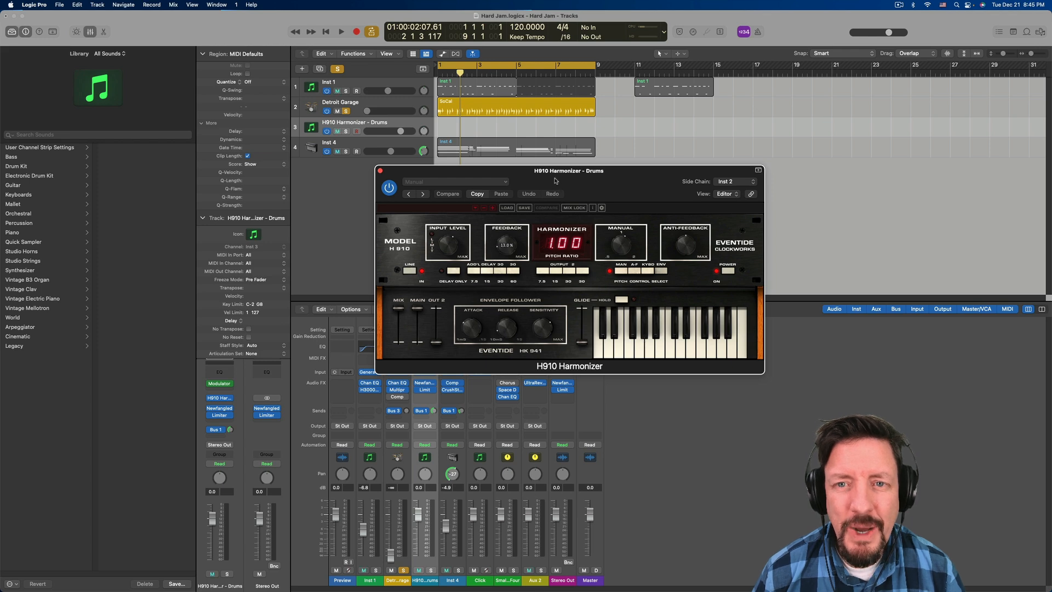
{"action": "left_click_drag", "start_coordinate": [555, 182], "coordinate": [743, 197]}
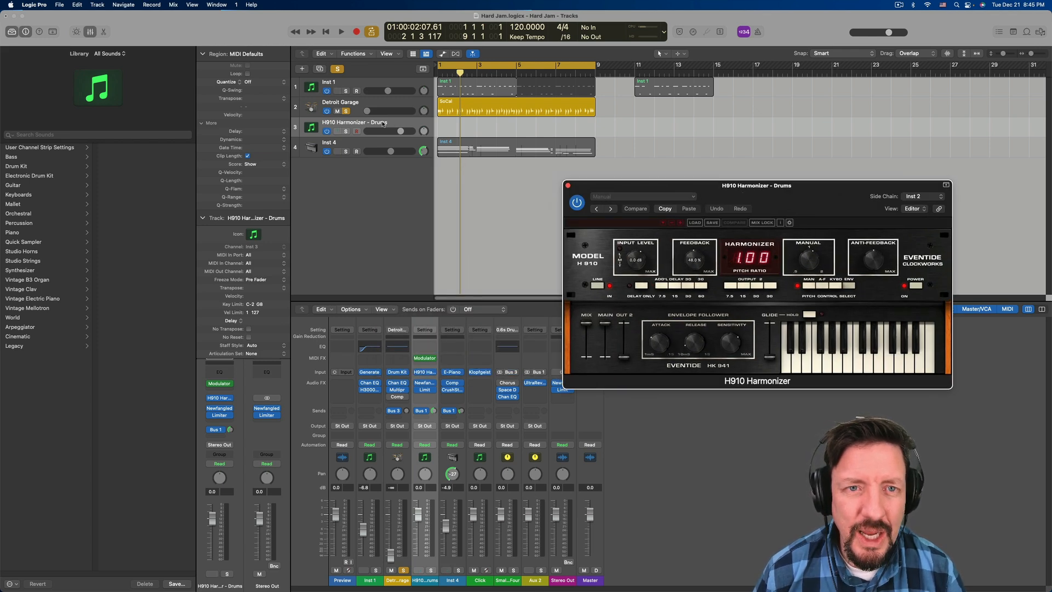
{"action": "left_click", "coordinate": [434, 374]}
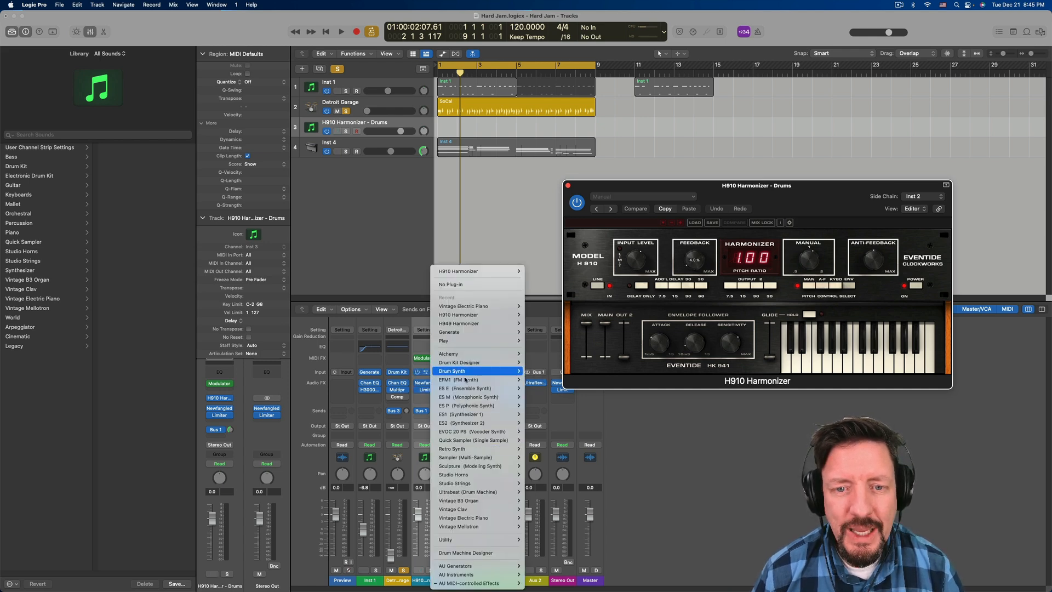
{"action": "left_click", "coordinate": [415, 220]}
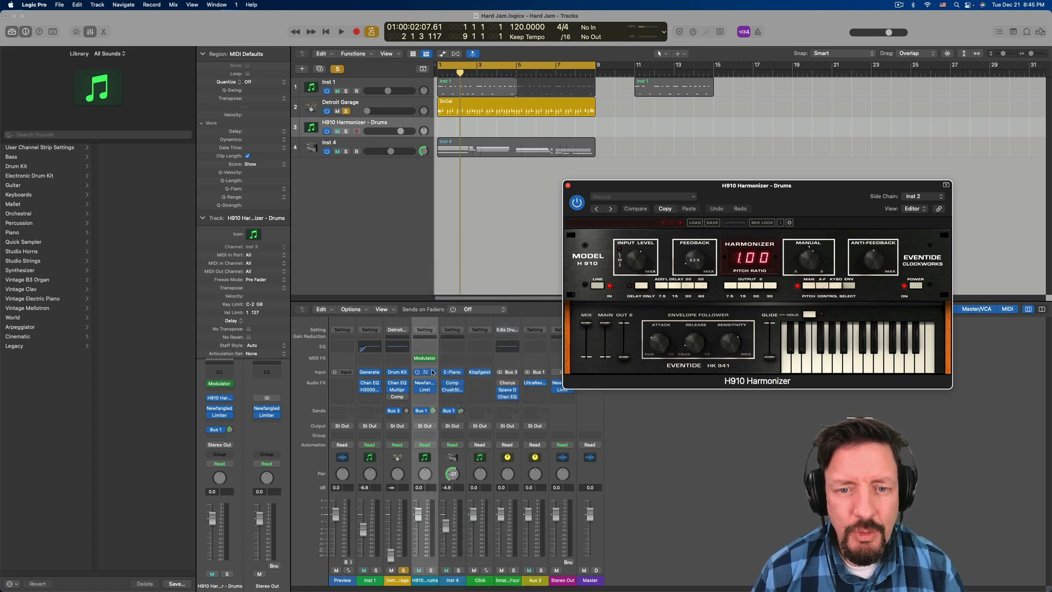
{"action": "left_click", "coordinate": [433, 374]}
{"action": "mouse_move", "coordinate": [438, 584]}
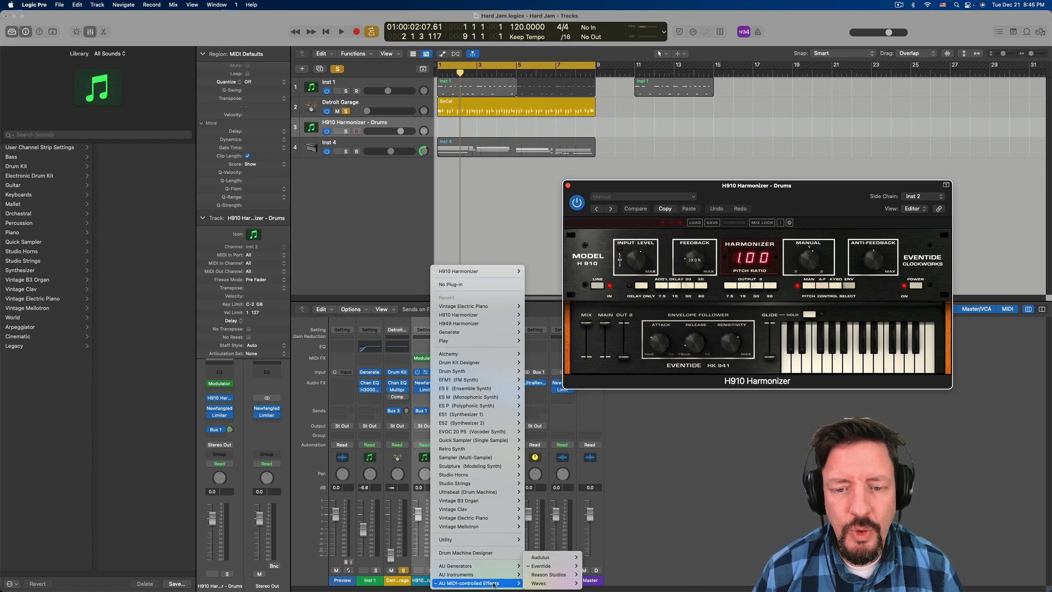
{"action": "mouse_move", "coordinate": [558, 562]}
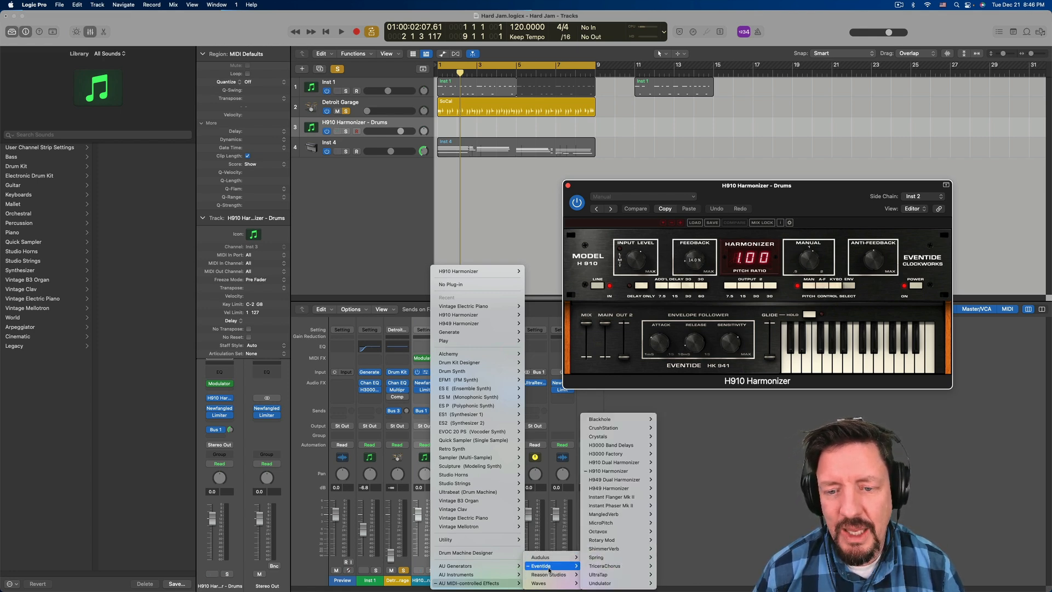
{"action": "mouse_move", "coordinate": [606, 578]}
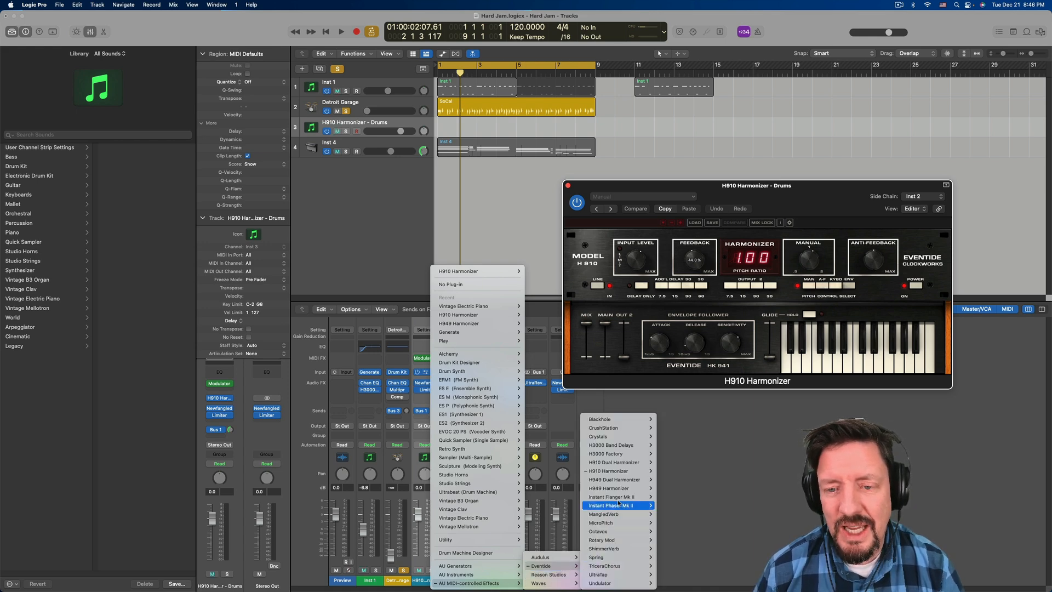
{"action": "mouse_move", "coordinate": [622, 431]}
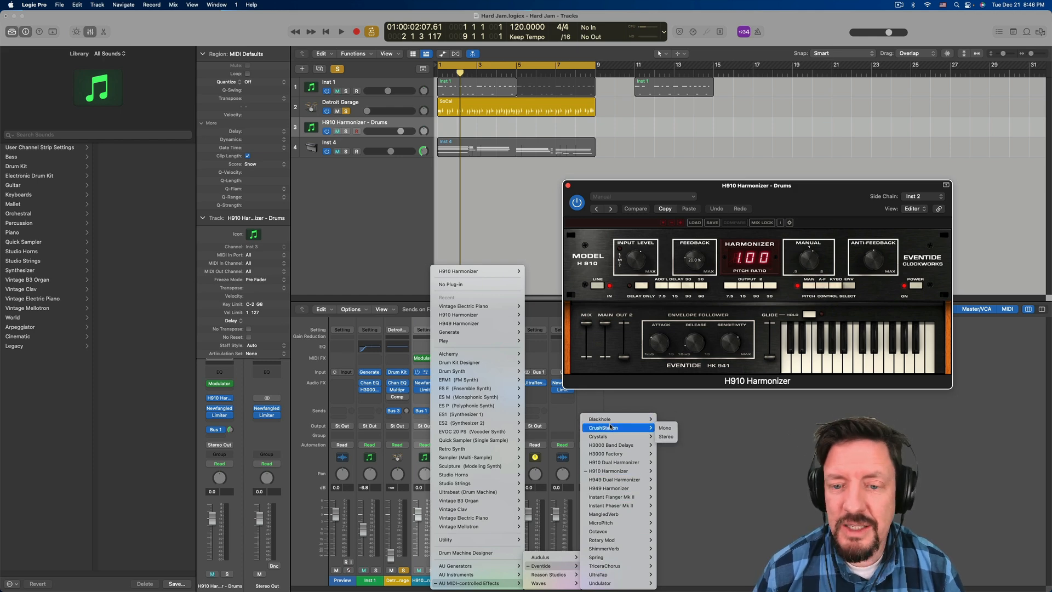
{"action": "left_click", "coordinate": [703, 473]}
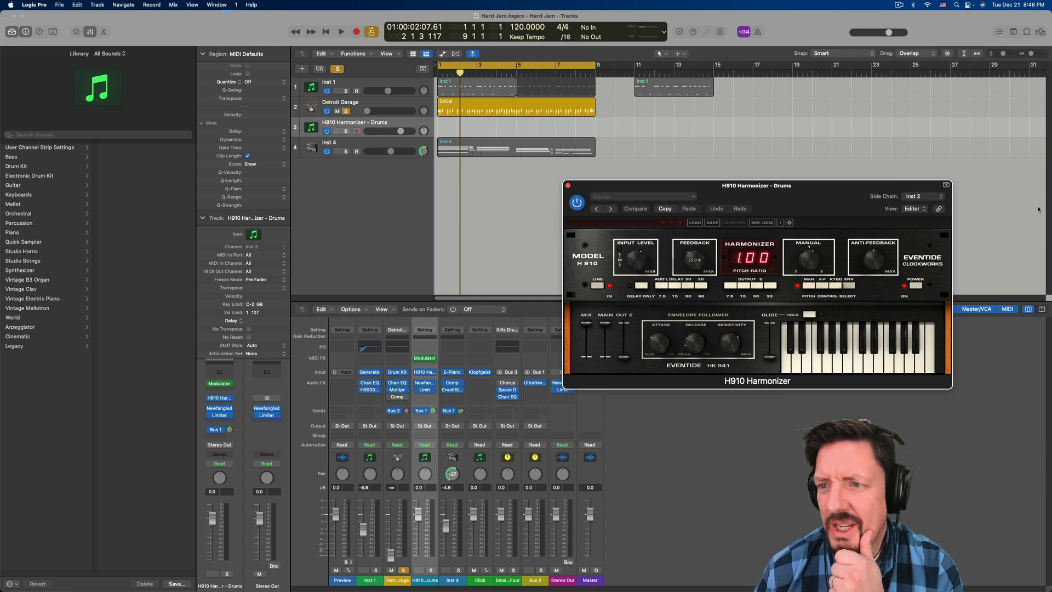
- Examine the instrument sources offered for the H910 Harmonizer's side chain
{"action": "left_click_drag", "start_coordinate": [892, 200], "coordinate": [812, 196]}
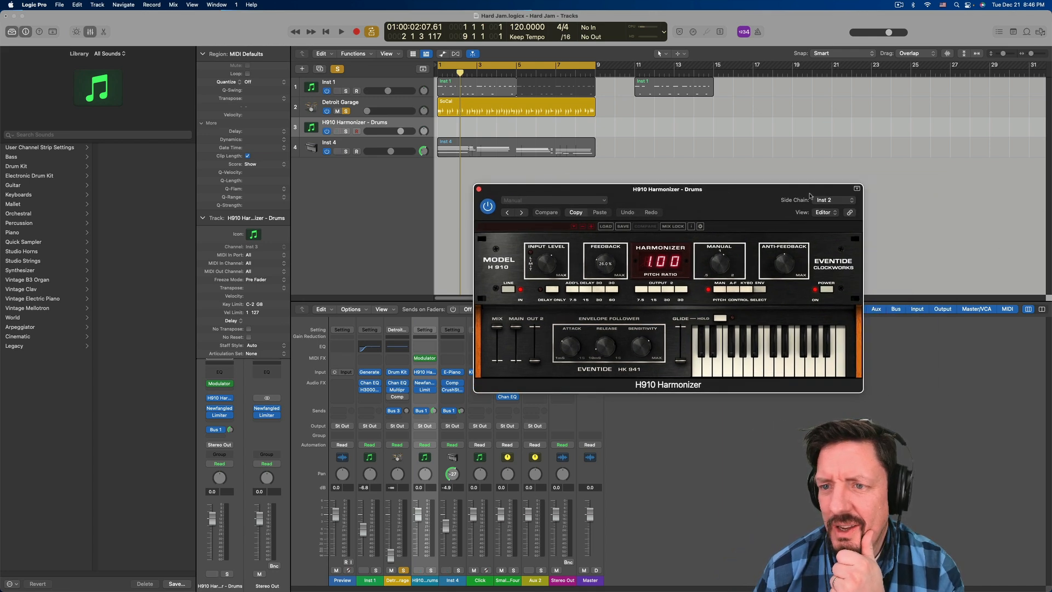
{"action": "left_click", "coordinate": [835, 202]}
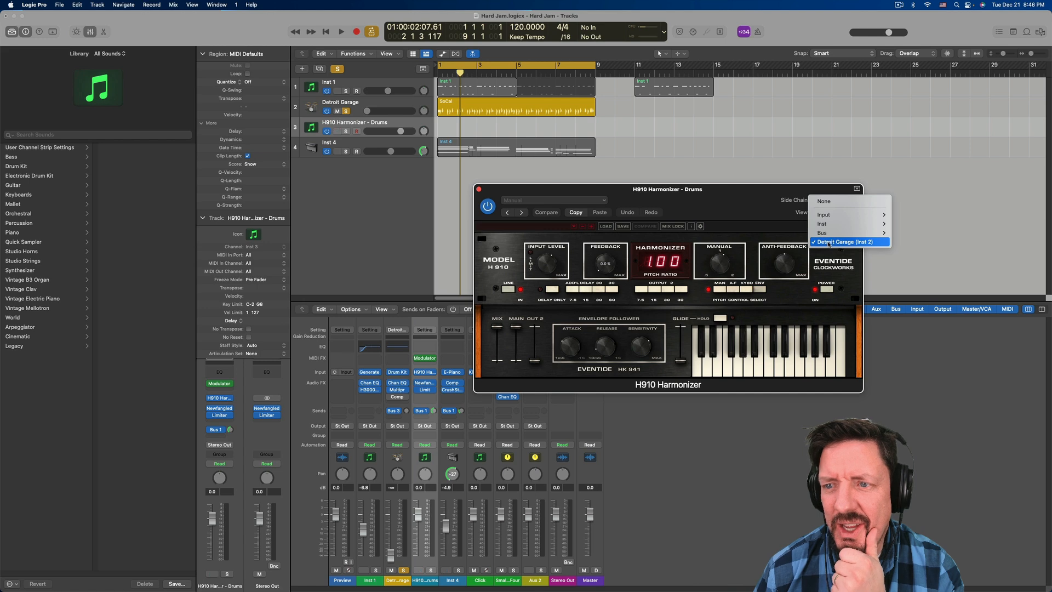
{"action": "mouse_move", "coordinate": [879, 222]}
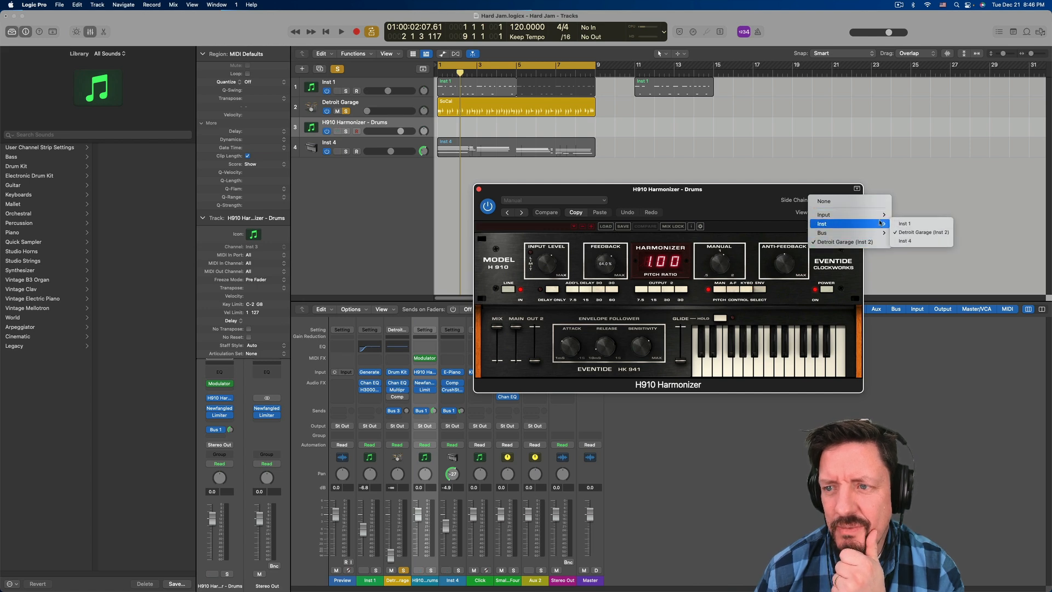
{"action": "left_click", "coordinate": [721, 199]}
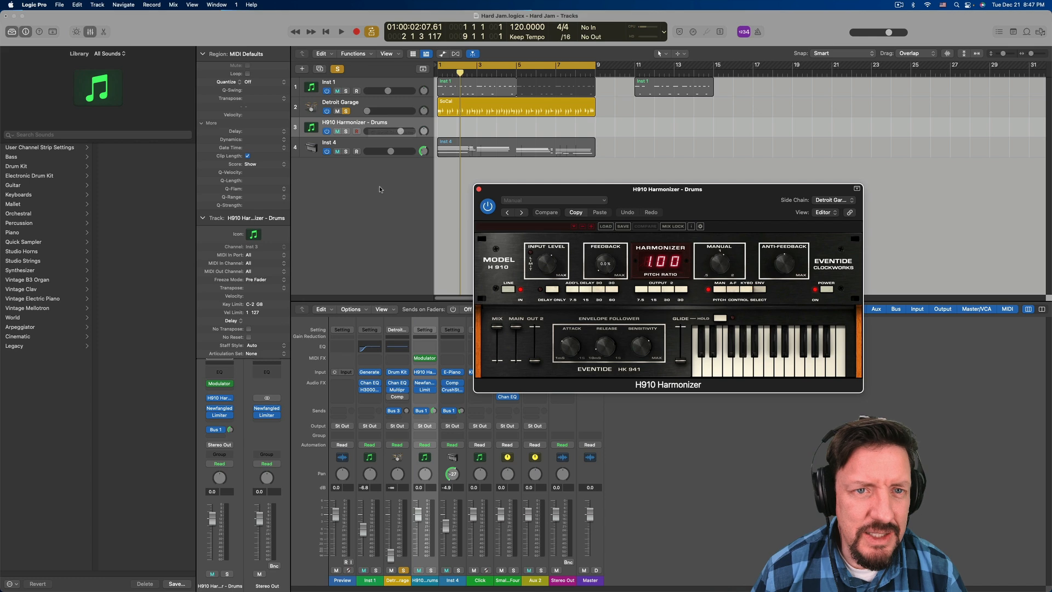
- Insert the Eventide H910 Harmonizer as a regular audio effect in the next free slot on the Inst 1 track
{"action": "left_click", "coordinate": [366, 80]}
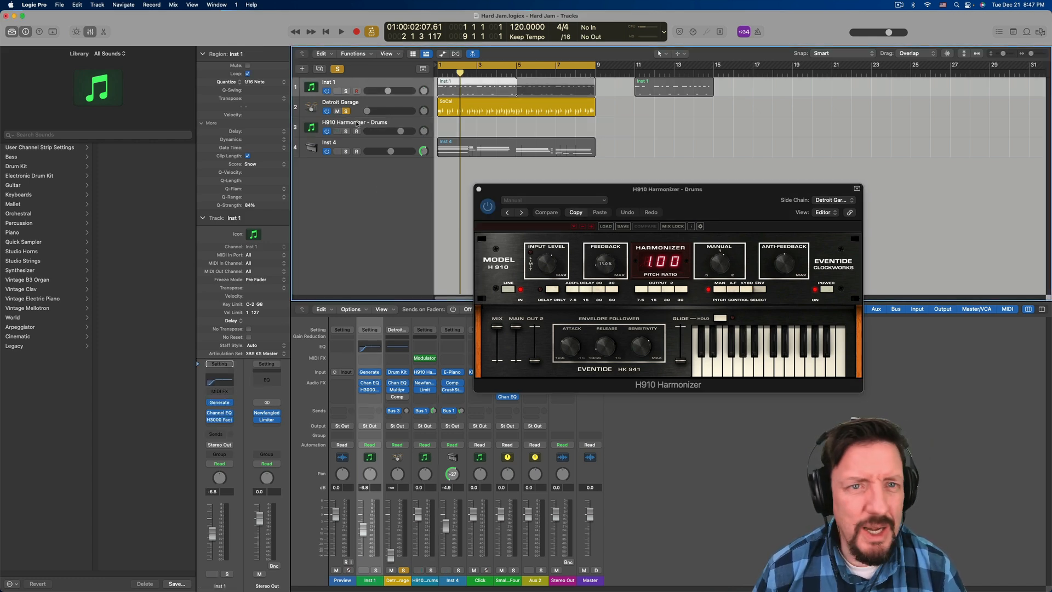
{"action": "left_click", "coordinate": [224, 427]}
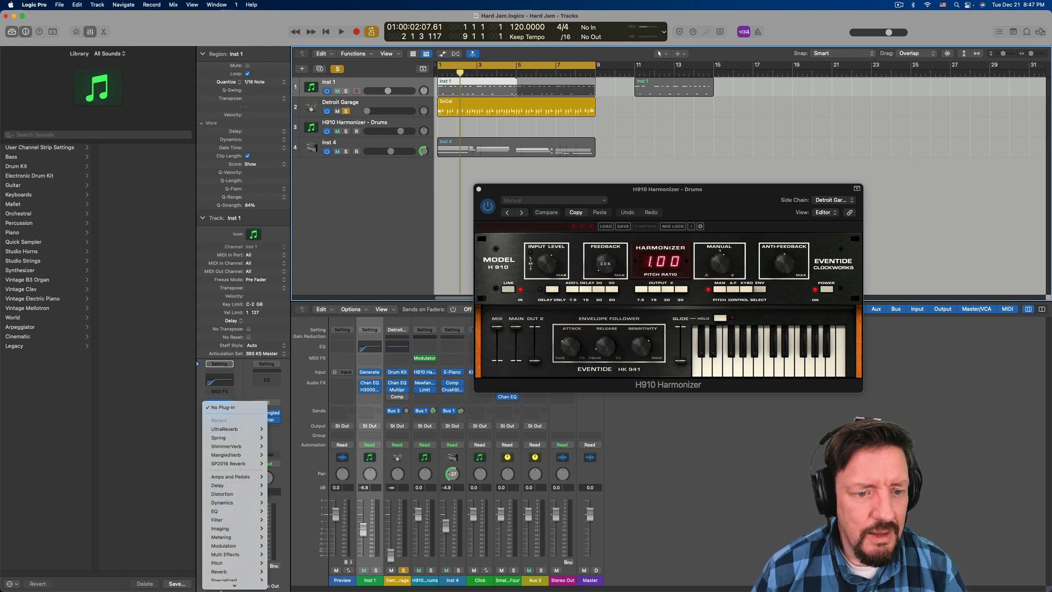
{"action": "mouse_move", "coordinate": [236, 583]}
{"action": "mouse_move", "coordinate": [298, 574]}
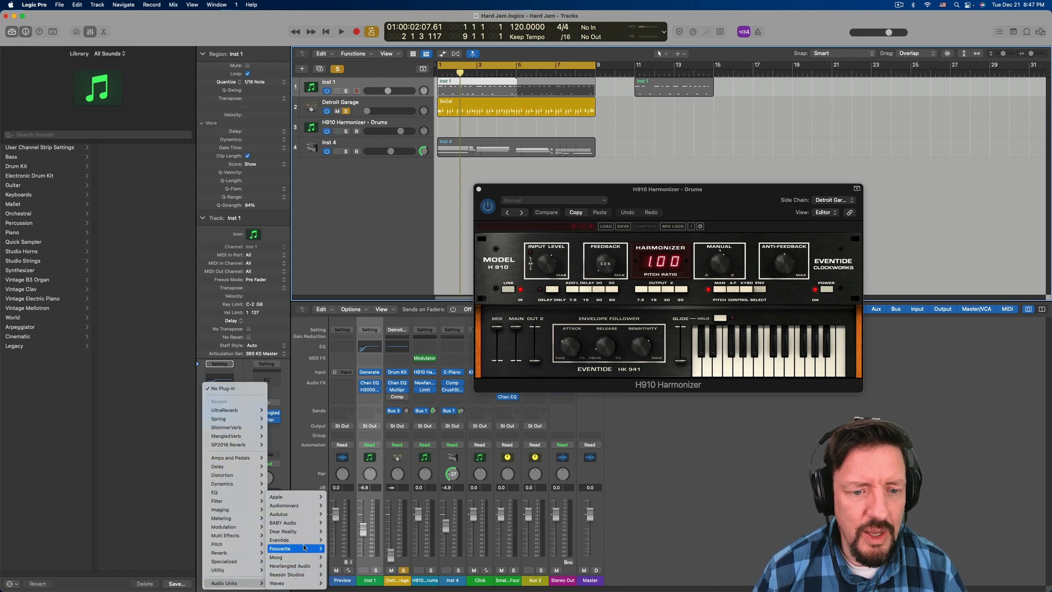
{"action": "mouse_move", "coordinate": [281, 540]}
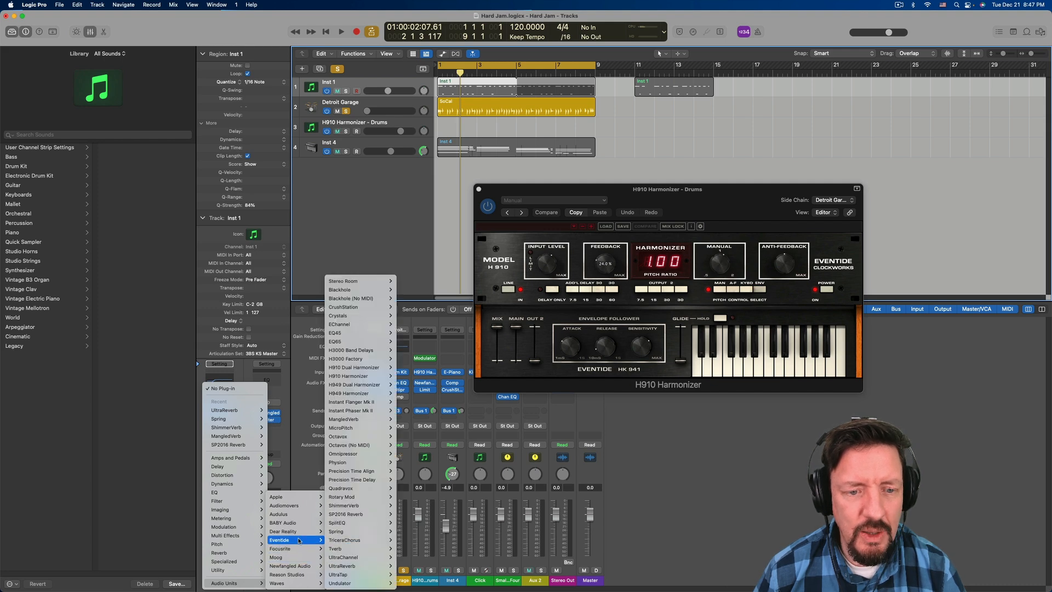
{"action": "mouse_move", "coordinate": [366, 378]}
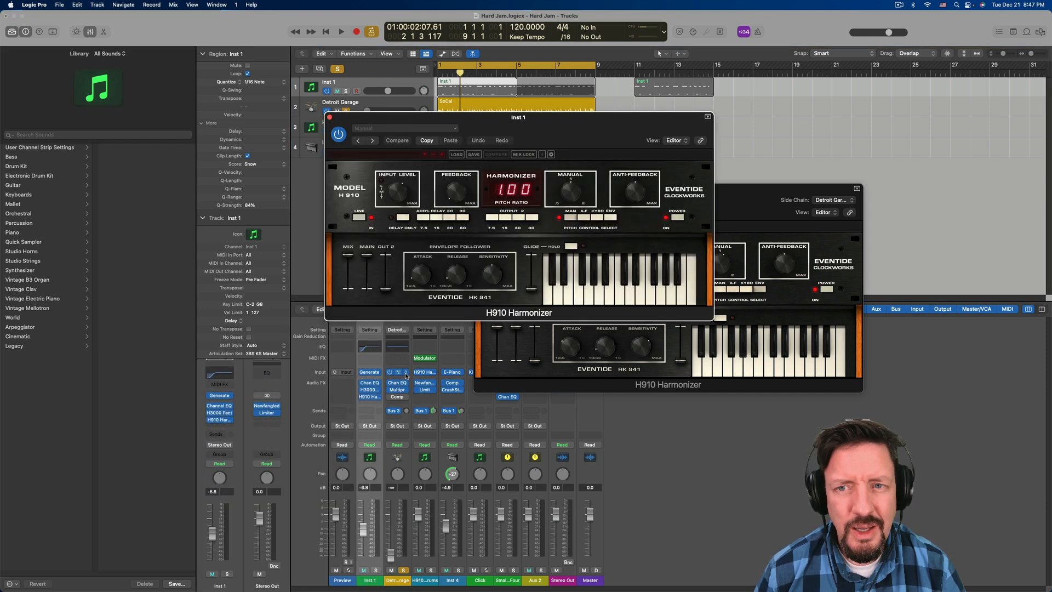
{"action": "left_click_drag", "start_coordinate": [672, 128], "coordinate": [654, 153]}
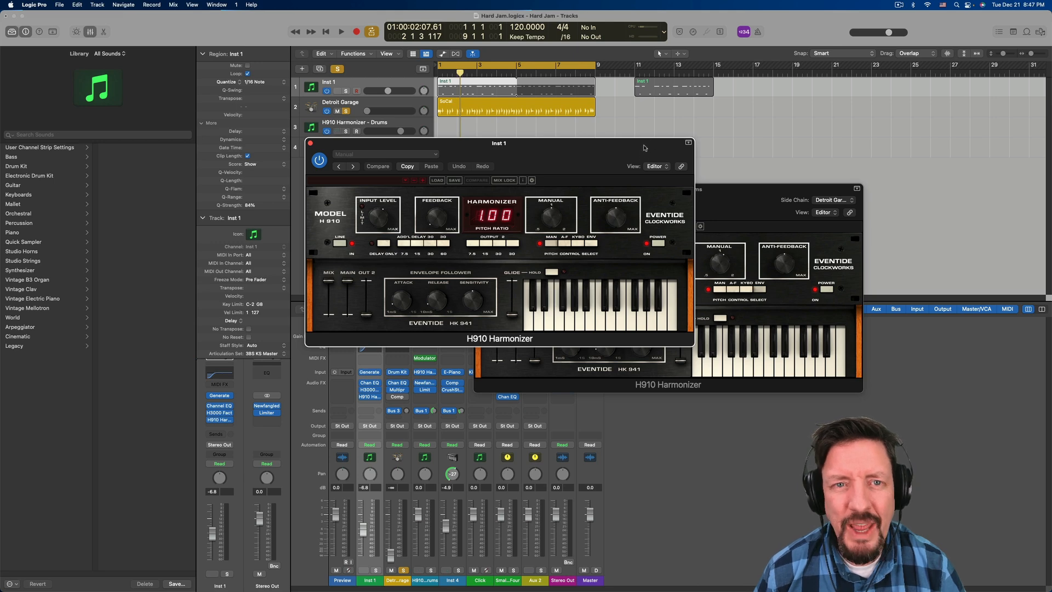
- Close the H910 Harmonizer on Inst 1 and remove it from that track's audio effects
{"action": "left_click", "coordinate": [311, 144]}
{"action": "left_click", "coordinate": [233, 420]}
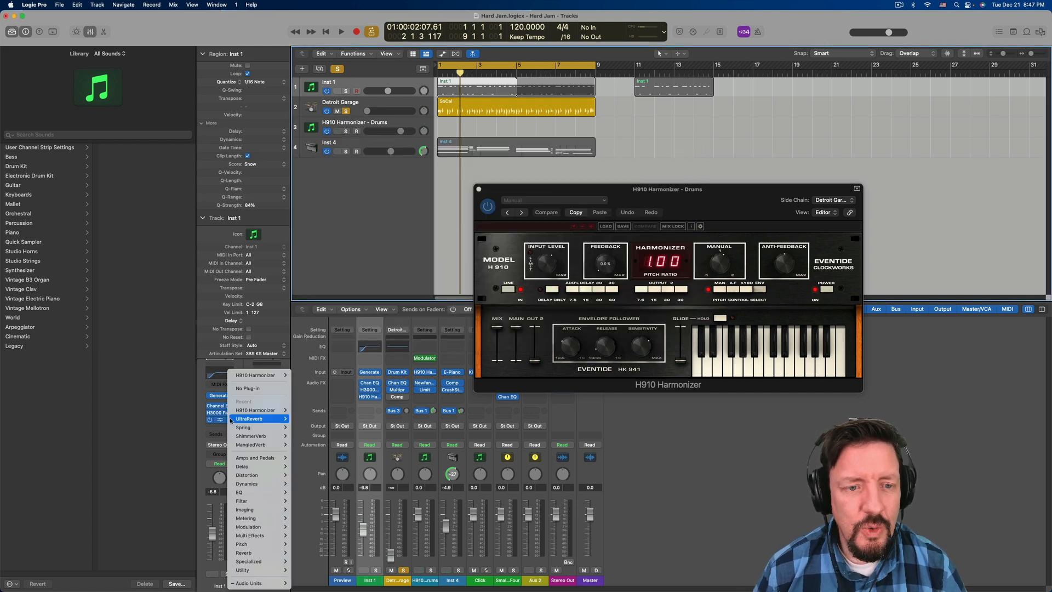
{"action": "left_click", "coordinate": [250, 388]}
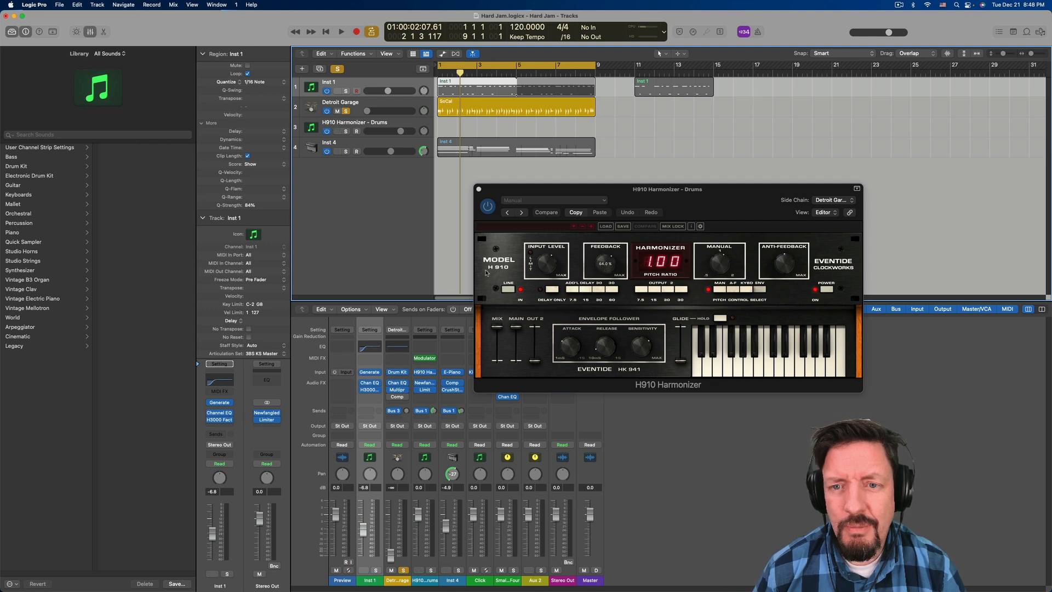
- Open the Modulator on the H910 Harmonizer - Drums track, examine the targets available for its LFO, and close it
{"action": "left_click", "coordinate": [391, 127]}
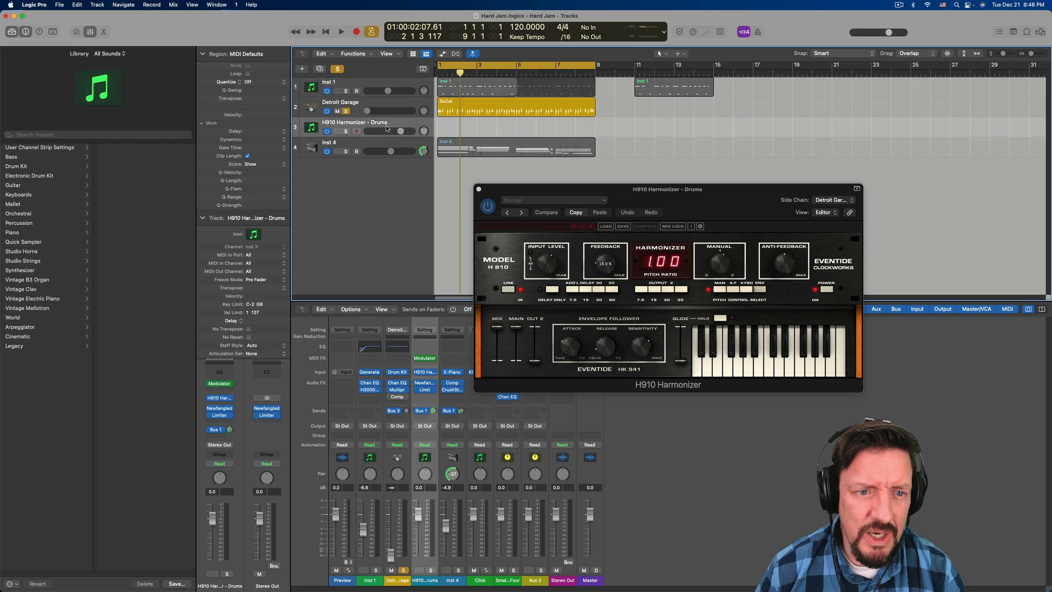
{"action": "left_click", "coordinate": [219, 383]}
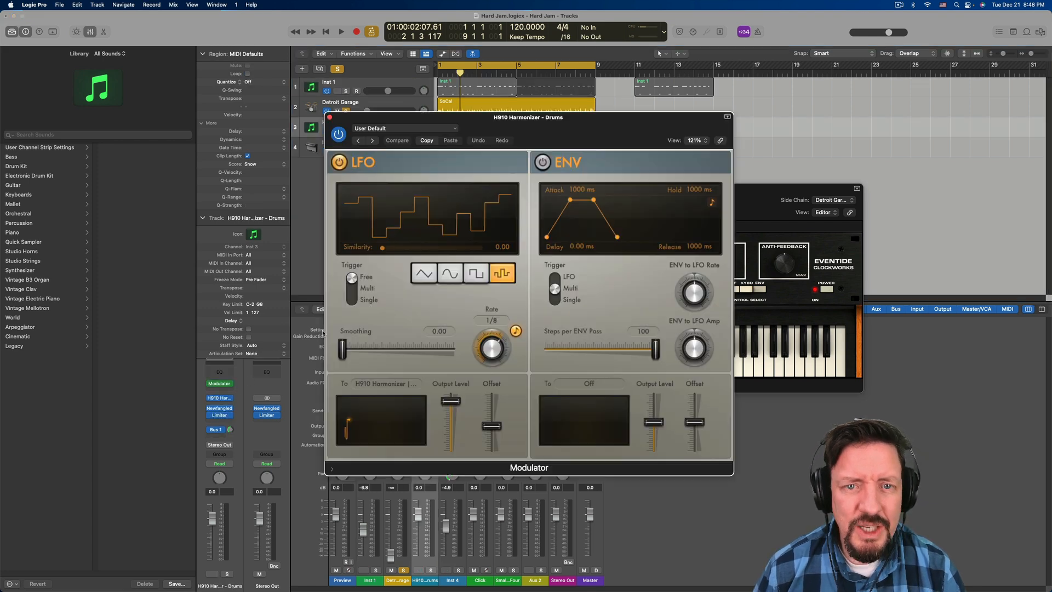
{"action": "left_click_drag", "start_coordinate": [603, 132], "coordinate": [334, 135]}
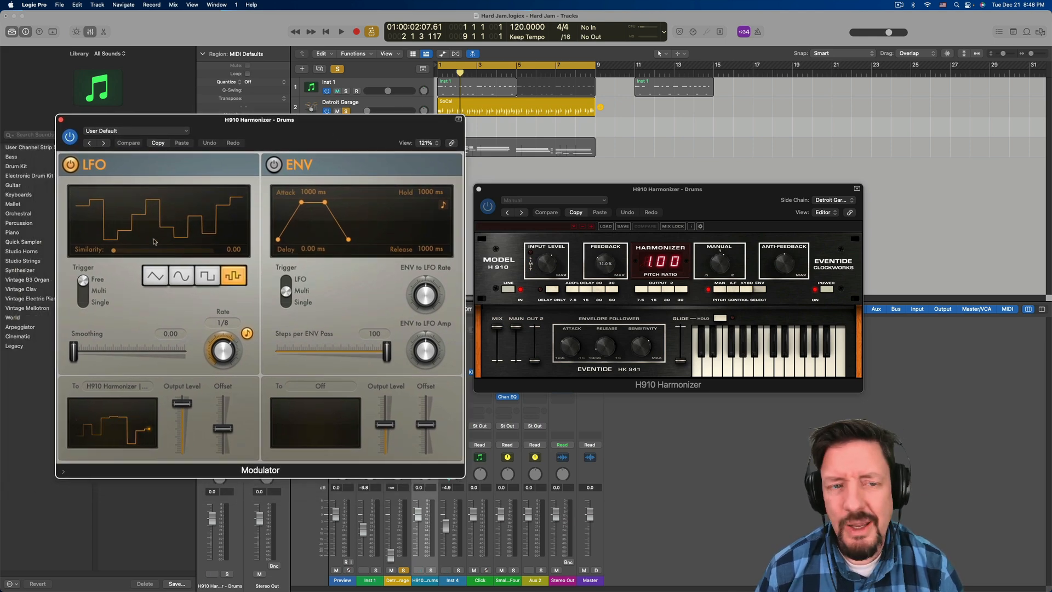
{"action": "left_click", "coordinate": [121, 386]}
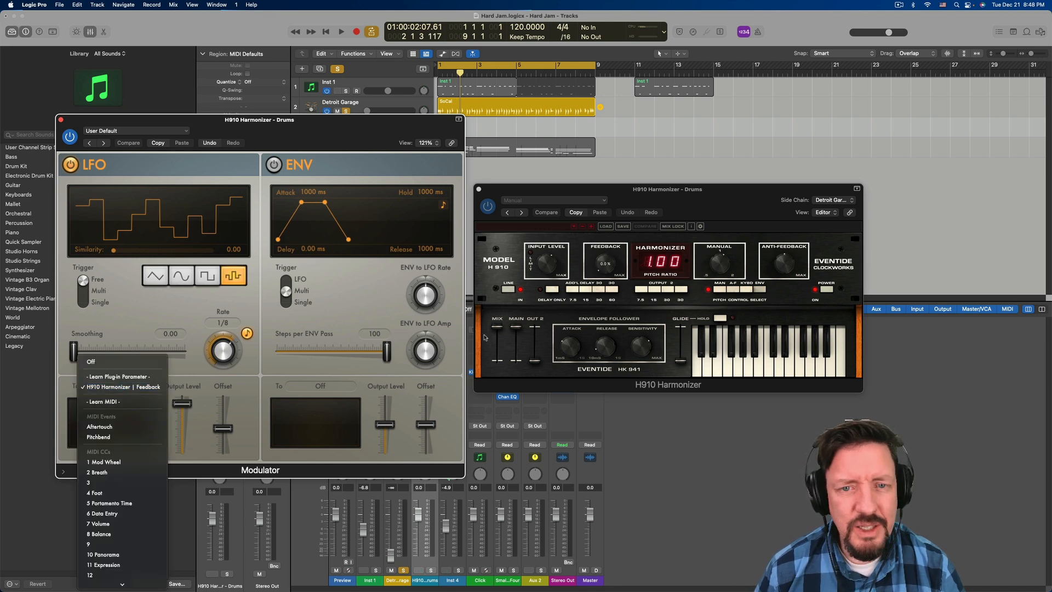
{"action": "left_click", "coordinate": [338, 141]}
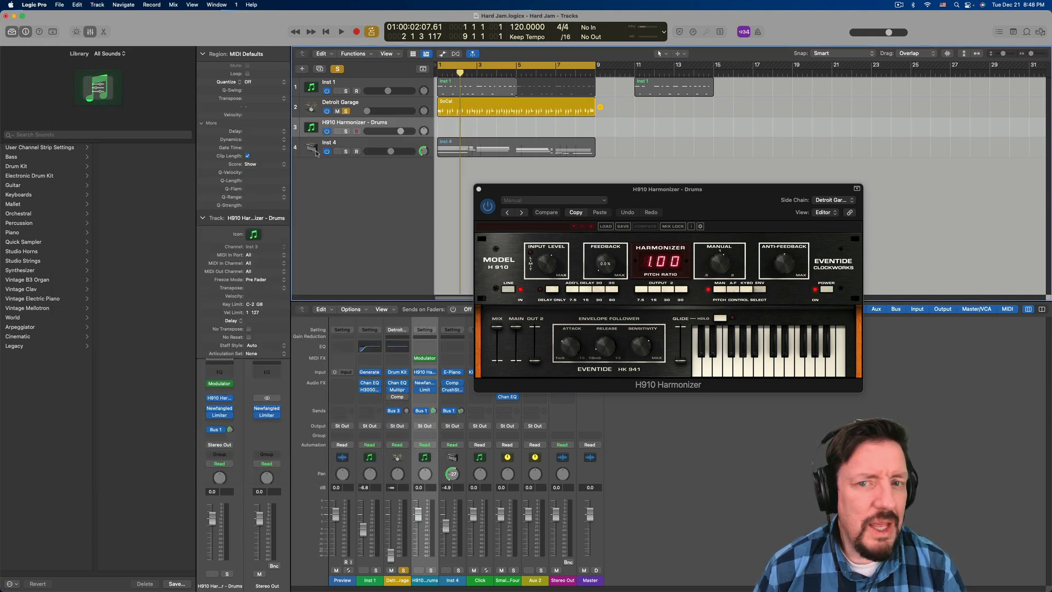
{"action": "left_click", "coordinate": [60, 119]}
- Close the H910 Harmonizer, solo its drums track instead of Detroit Garage, and play the project to hear the effect
{"action": "left_click_drag", "start_coordinate": [614, 198], "coordinate": [706, 172]}
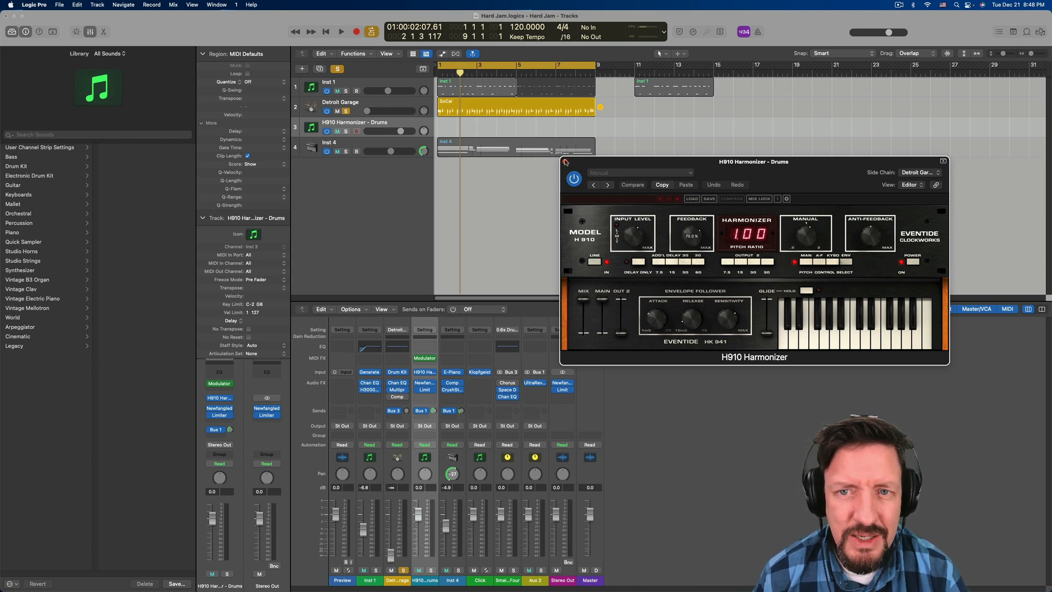
{"action": "left_click", "coordinate": [566, 162]}
{"action": "left_click", "coordinate": [346, 131]}
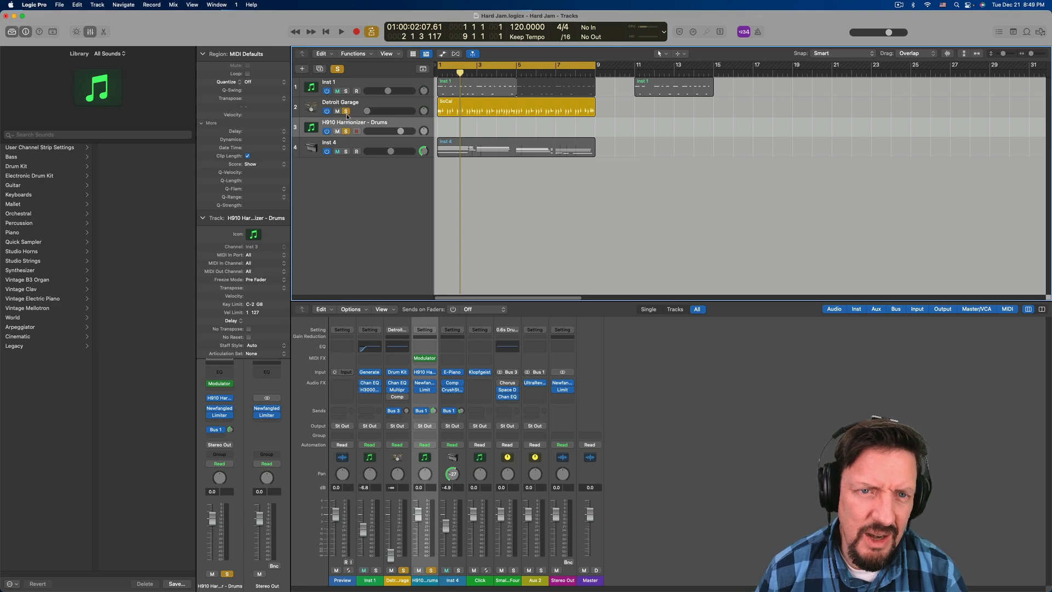
{"action": "left_click", "coordinate": [347, 111]}
{"action": "key", "text": "space"}
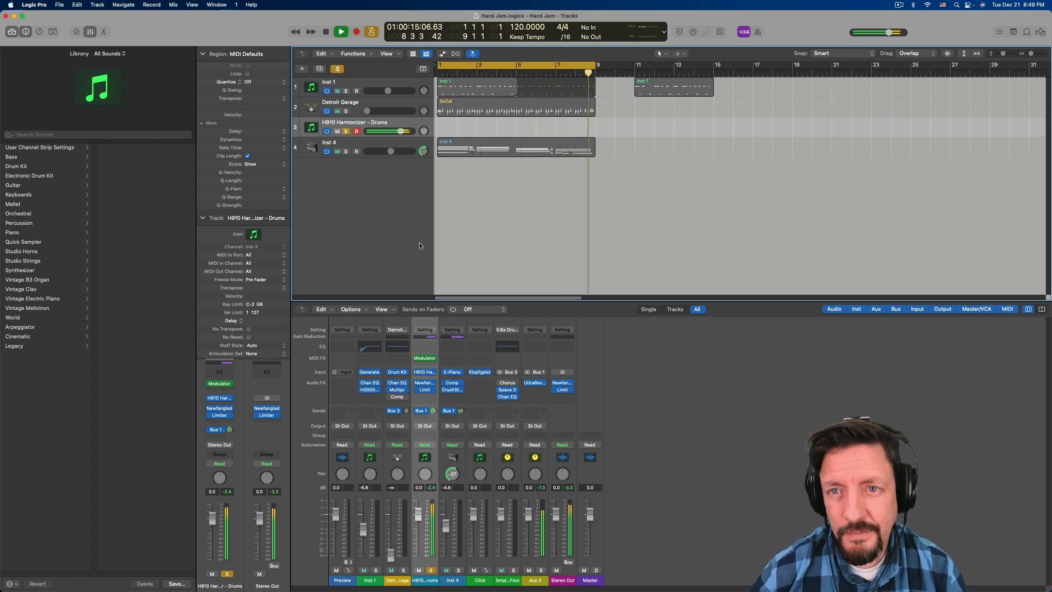
{"action": "key", "text": "space"}
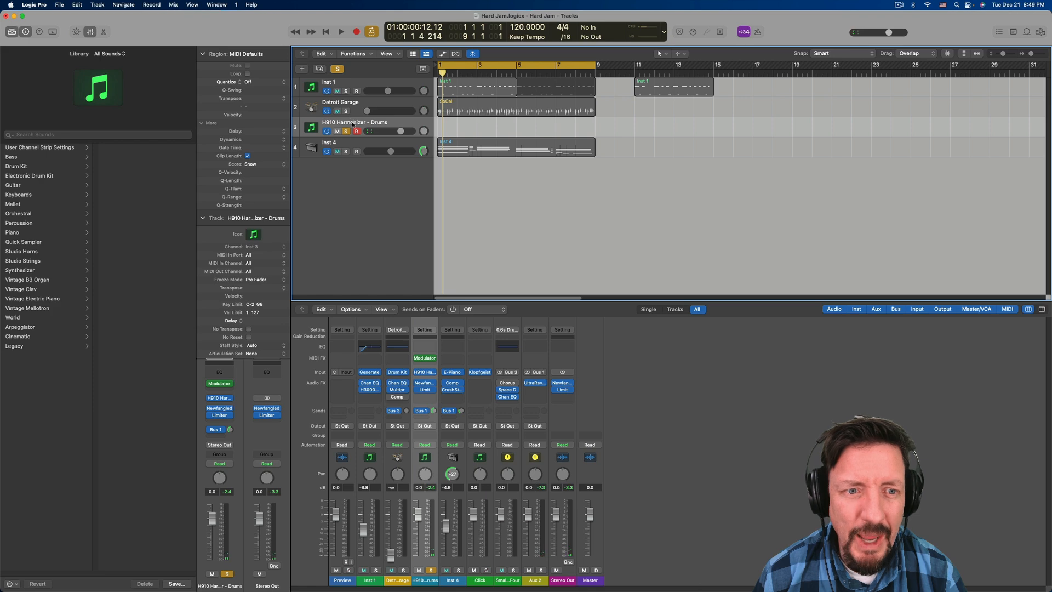
- Review the drums track's Modulator once more, close it, and clear solo on all tracks
{"action": "left_click", "coordinate": [222, 385]}
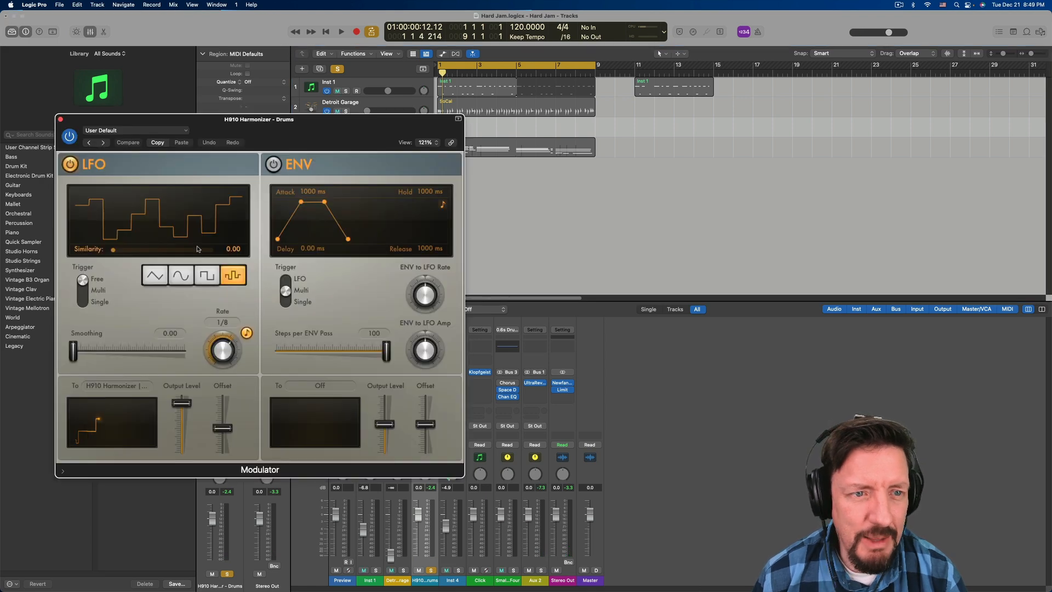
{"action": "left_click", "coordinate": [60, 119]}
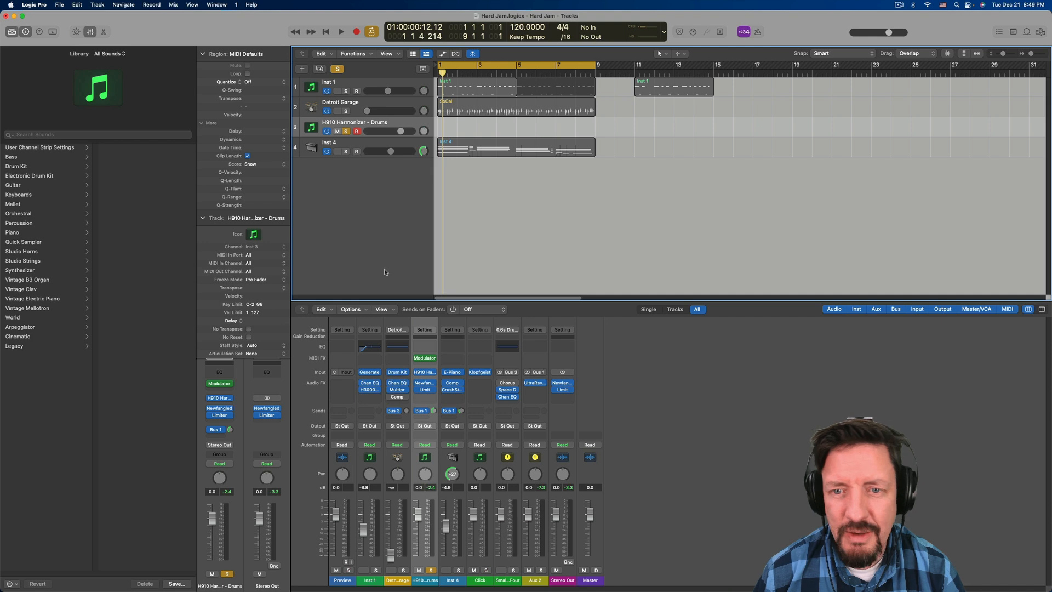
{"action": "left_click", "coordinate": [338, 68]}
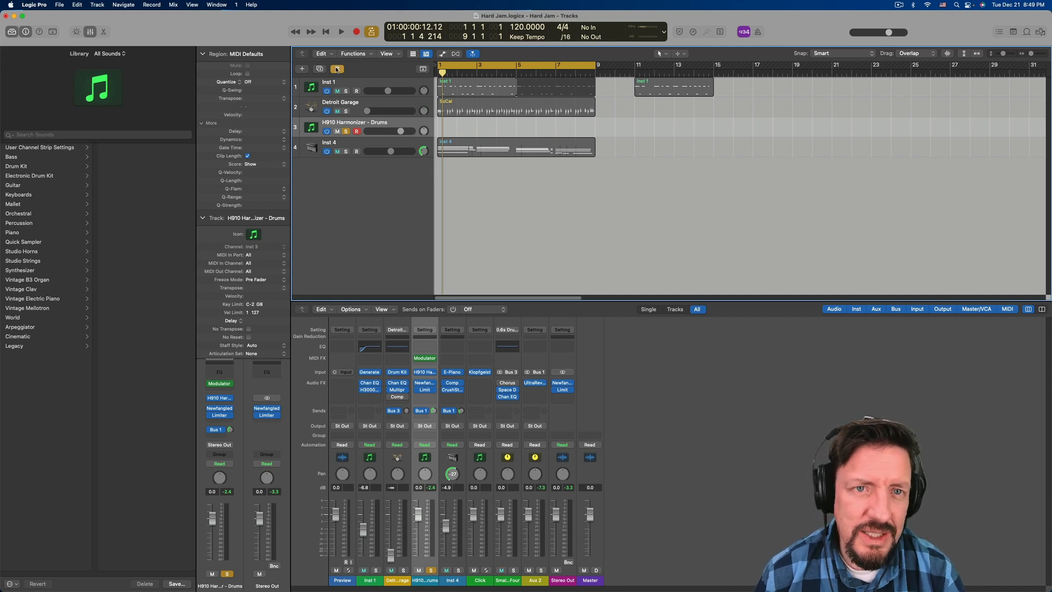
- Open the H3000 Factory effect on the Inst 1 track and move its window clear of the mixer channels
{"action": "left_click", "coordinate": [354, 83]}
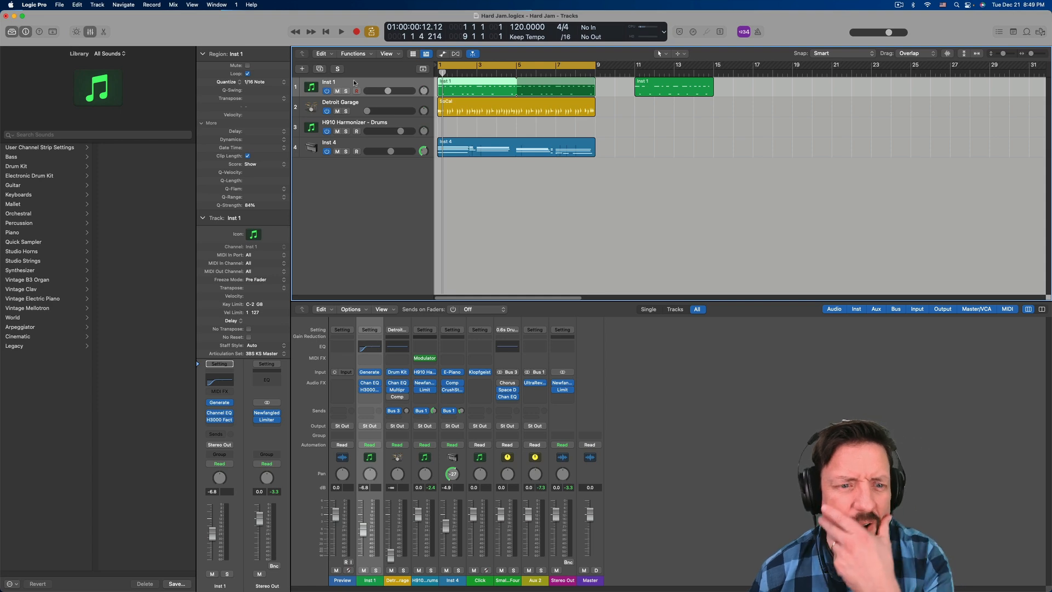
{"action": "left_click", "coordinate": [219, 420]}
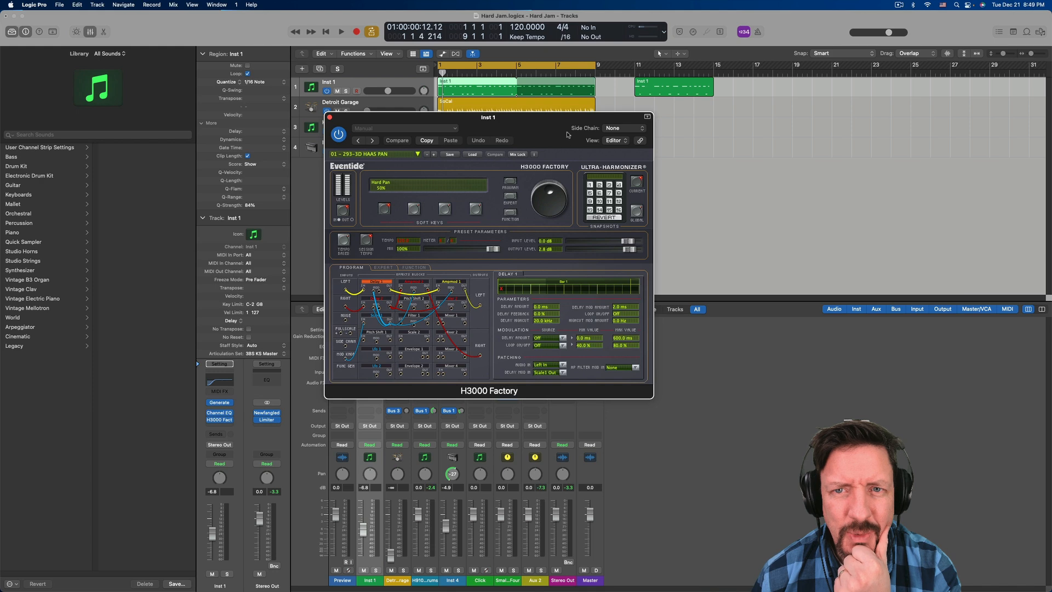
{"action": "left_click_drag", "start_coordinate": [528, 130], "coordinate": [722, 159]}
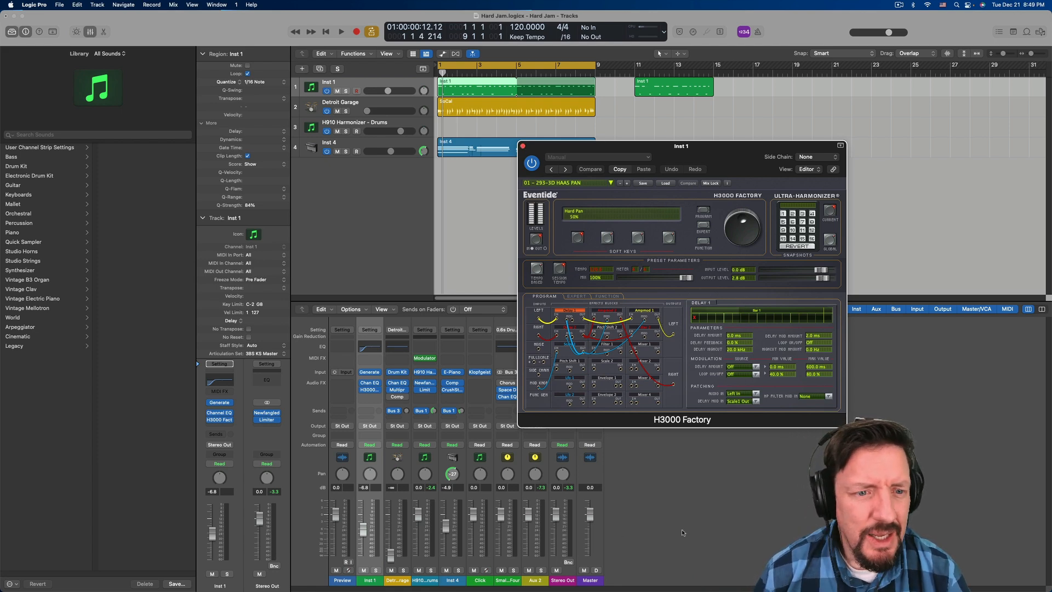
- Insert a Modulator as the MIDI effect on the Inst 1 track and place it beside the H3000 Factory
{"action": "left_click", "coordinate": [222, 392]}
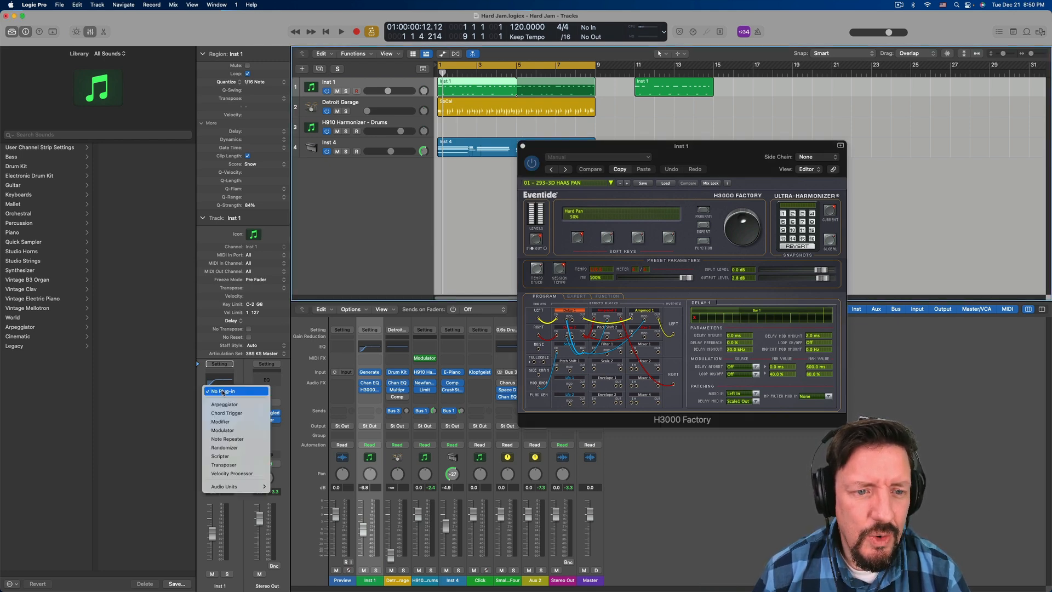
{"action": "left_click", "coordinate": [233, 433]}
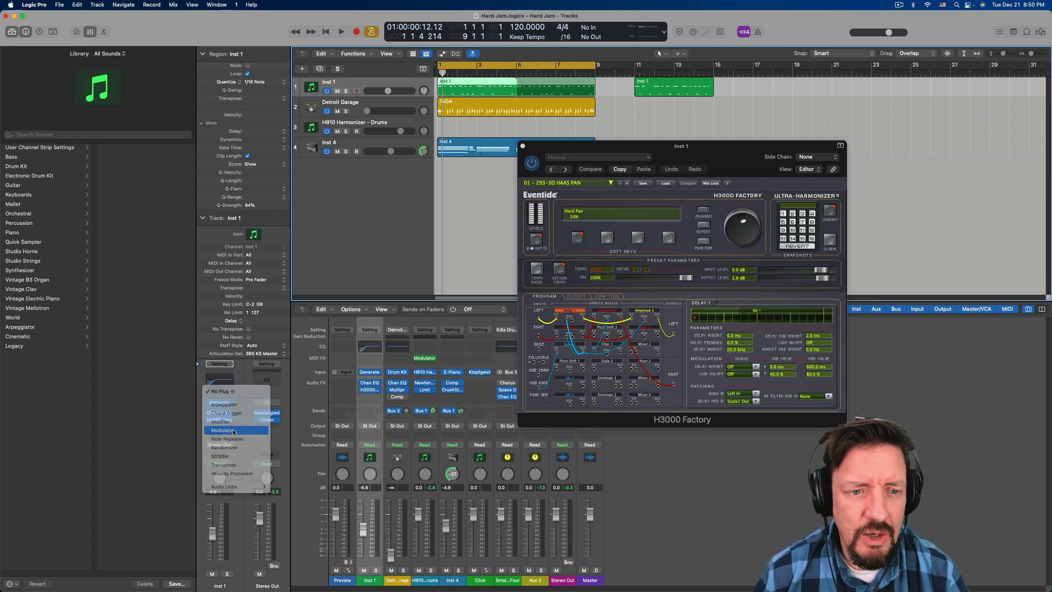
{"action": "left_click_drag", "start_coordinate": [605, 120], "coordinate": [364, 117]}
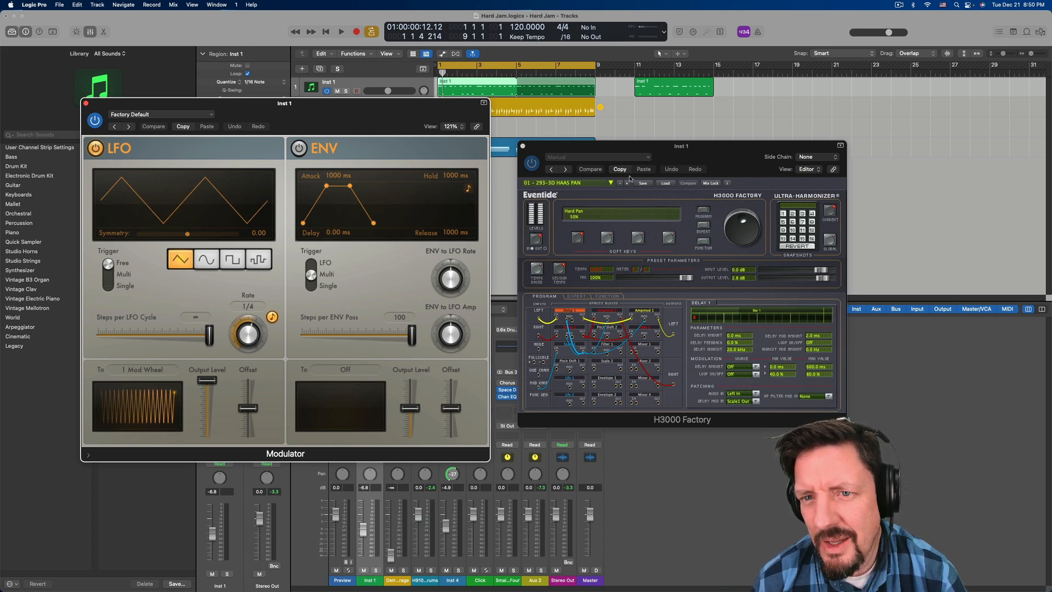
- Show the H3000 Factory's expert parameters and have the Modulator's LFO target learn the Delay 1 amount
{"action": "left_click", "coordinate": [707, 228]}
{"action": "left_click", "coordinate": [704, 227]}
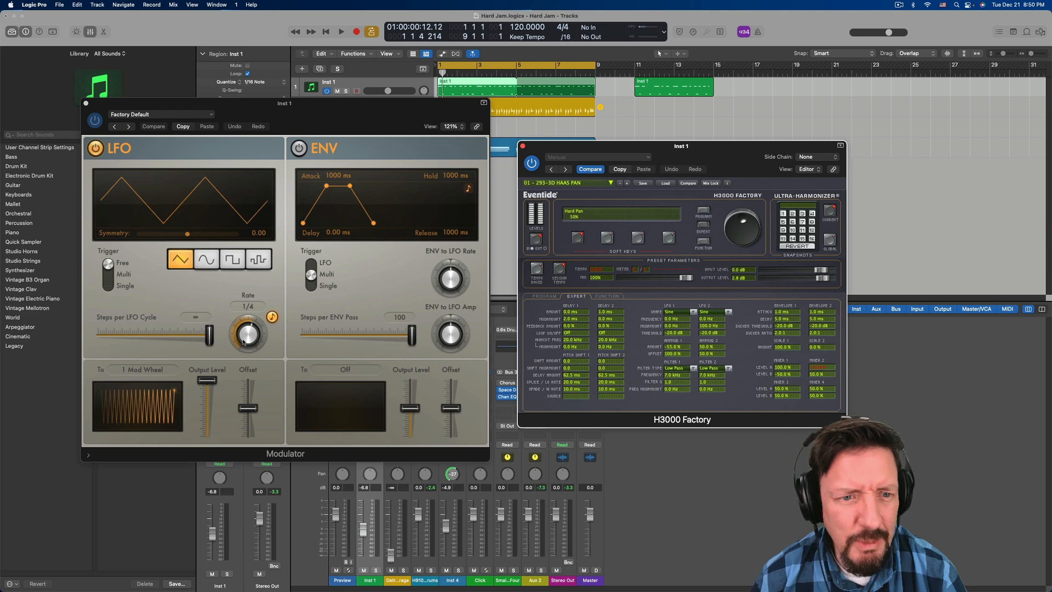
{"action": "left_click", "coordinate": [157, 371]}
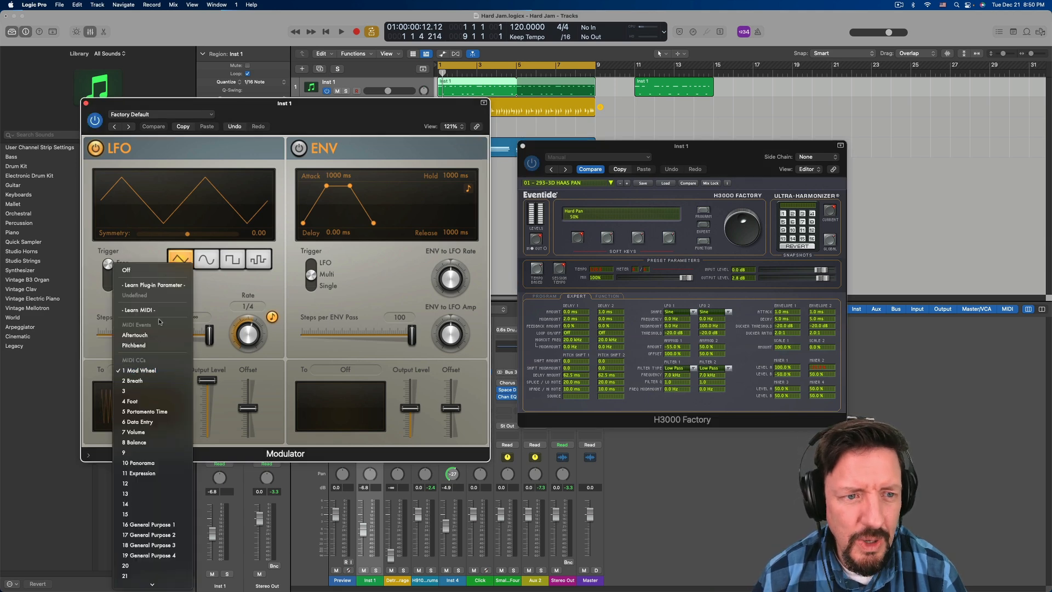
{"action": "left_click", "coordinate": [166, 285]}
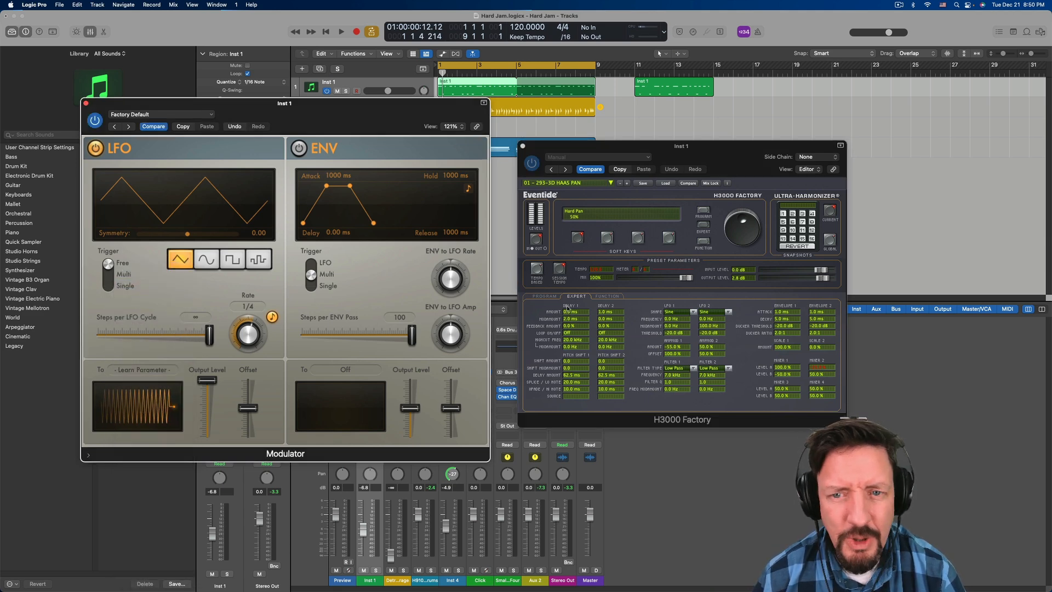
{"action": "left_click_drag", "start_coordinate": [572, 314], "coordinate": [580, 317]}
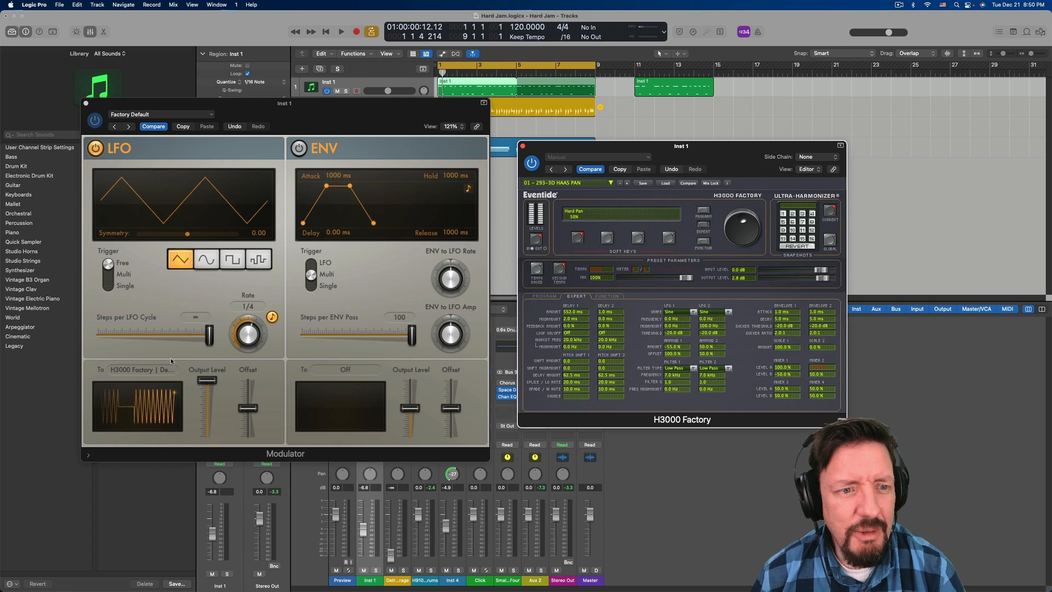
- Switch off the Modulator's LFO, remove the Modulator from Inst 1, and close the H3000 Factory
{"action": "left_click", "coordinate": [94, 149]}
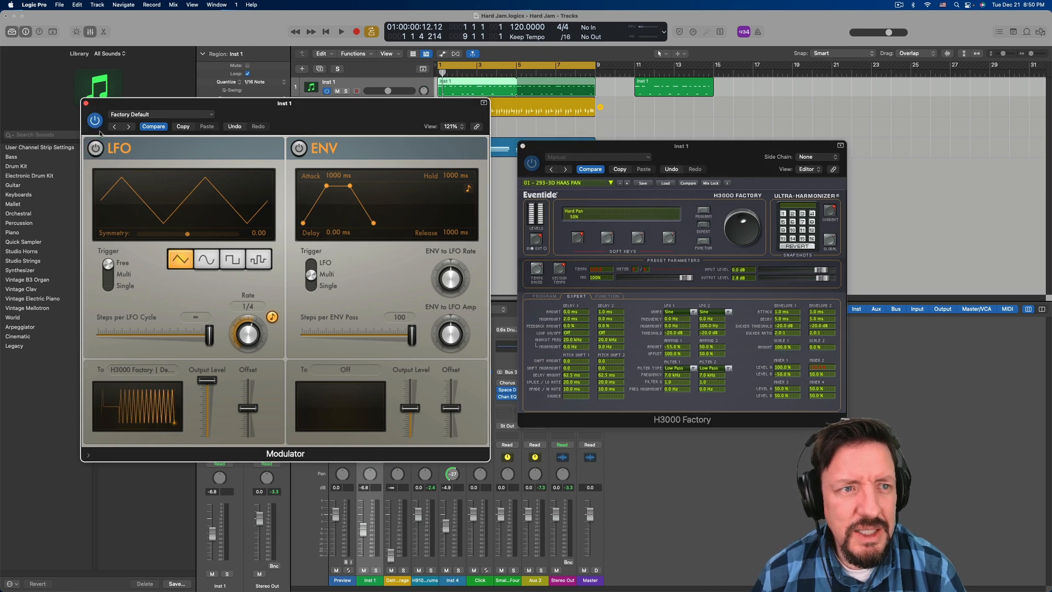
{"action": "left_click", "coordinate": [86, 103]}
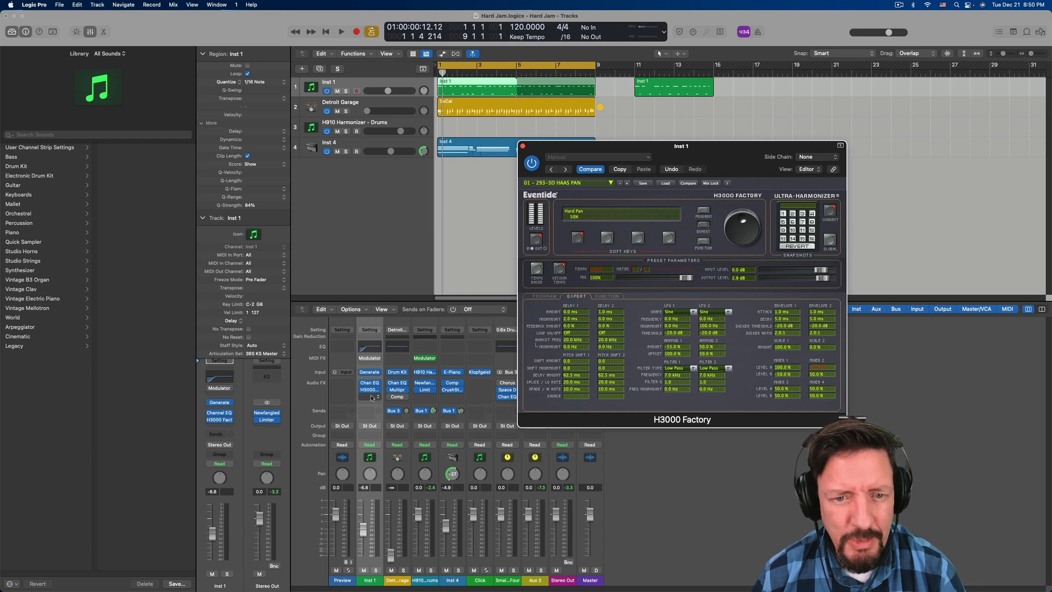
{"action": "left_click", "coordinate": [378, 360]}
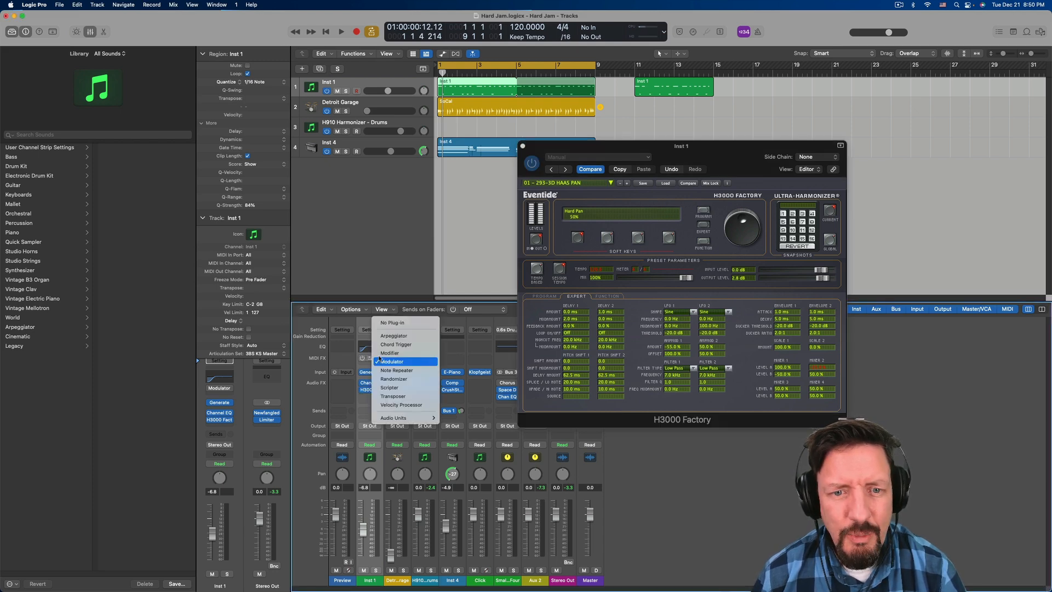
{"action": "left_click", "coordinate": [387, 325]}
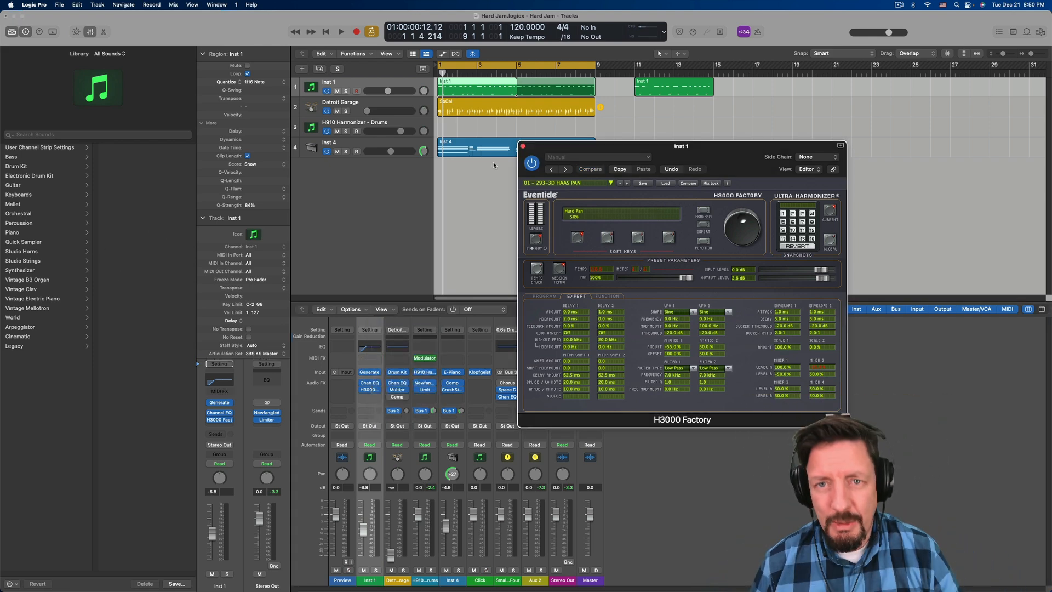
{"action": "left_click", "coordinate": [523, 146]}
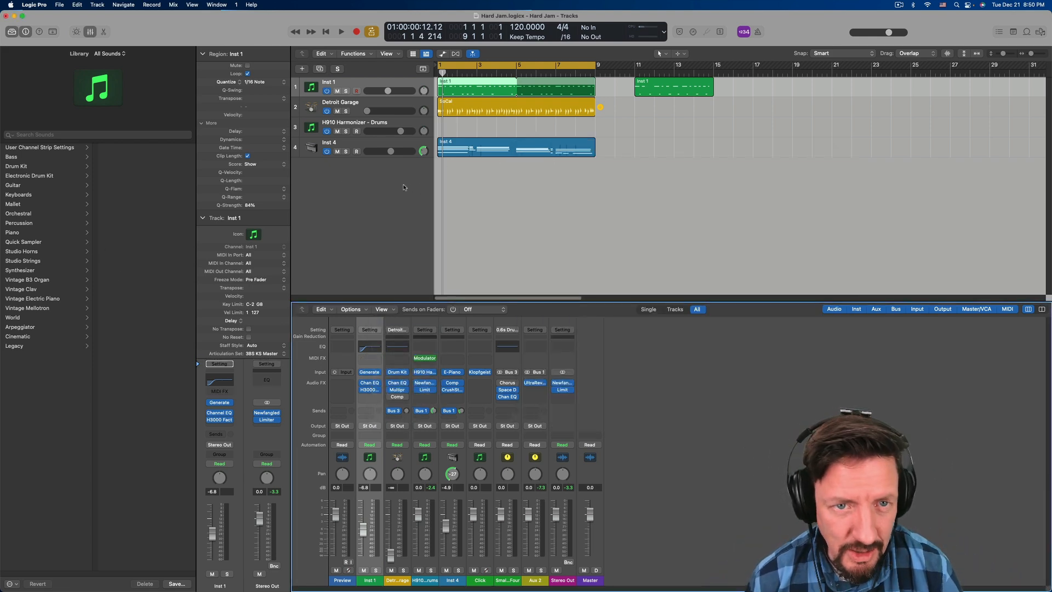
- Create an empty software instrument track and insert the mono Eventide H949 Harmonizer as its AU MIDI-controlled effect
{"action": "left_click", "coordinate": [343, 192]}
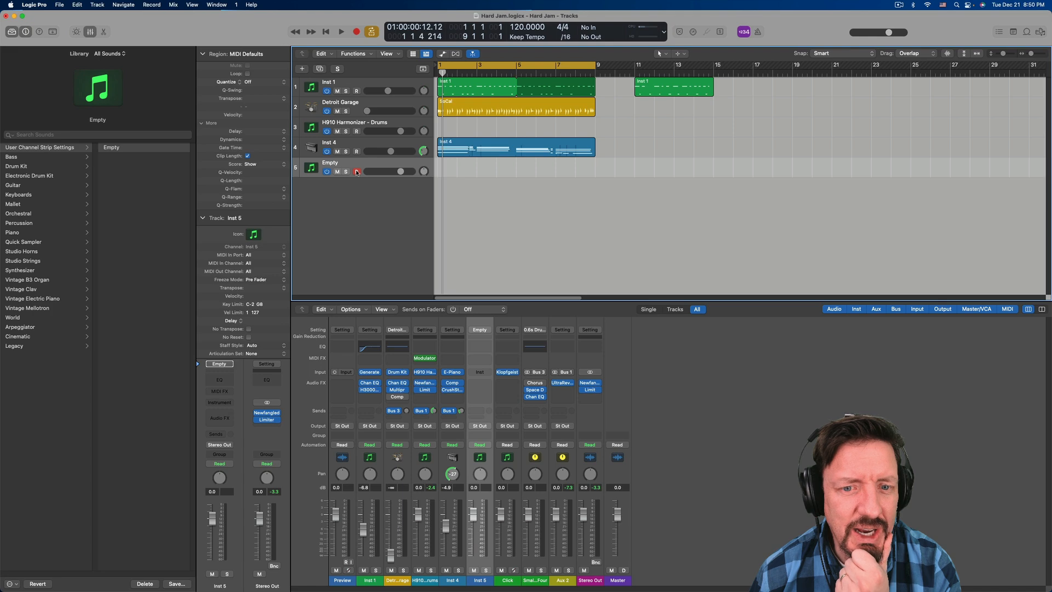
{"action": "left_click", "coordinate": [481, 373]}
{"action": "mouse_move", "coordinate": [514, 582]}
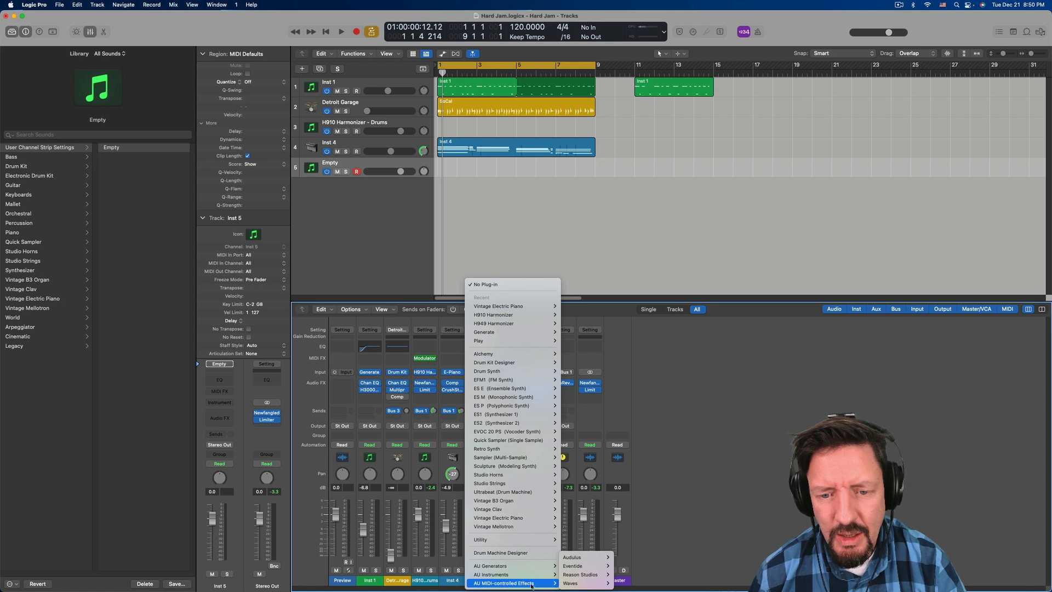
{"action": "mouse_move", "coordinate": [569, 584]}
{"action": "mouse_move", "coordinate": [575, 566]}
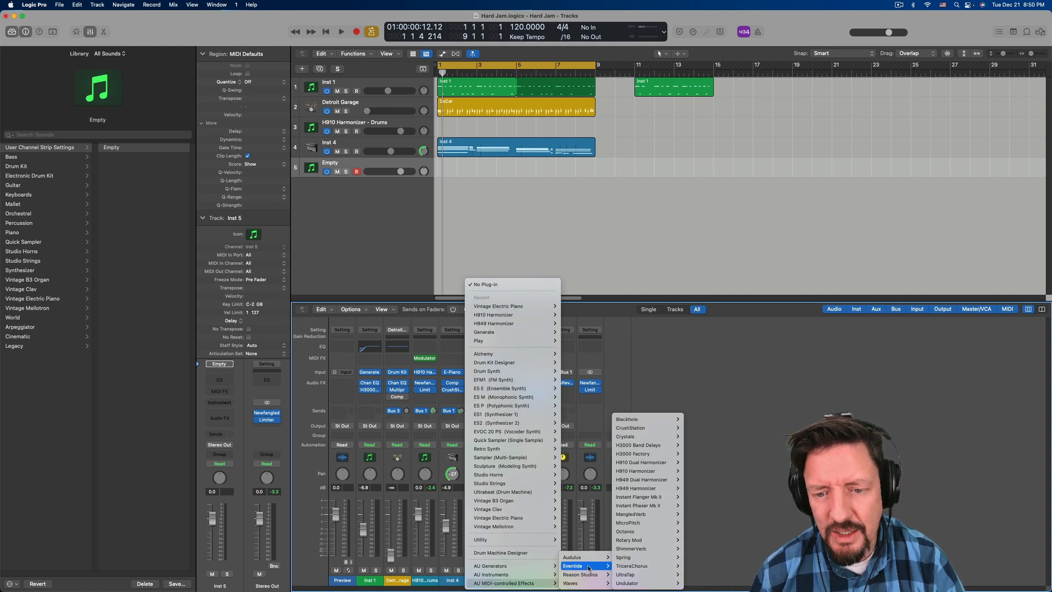
{"action": "mouse_move", "coordinate": [650, 454]}
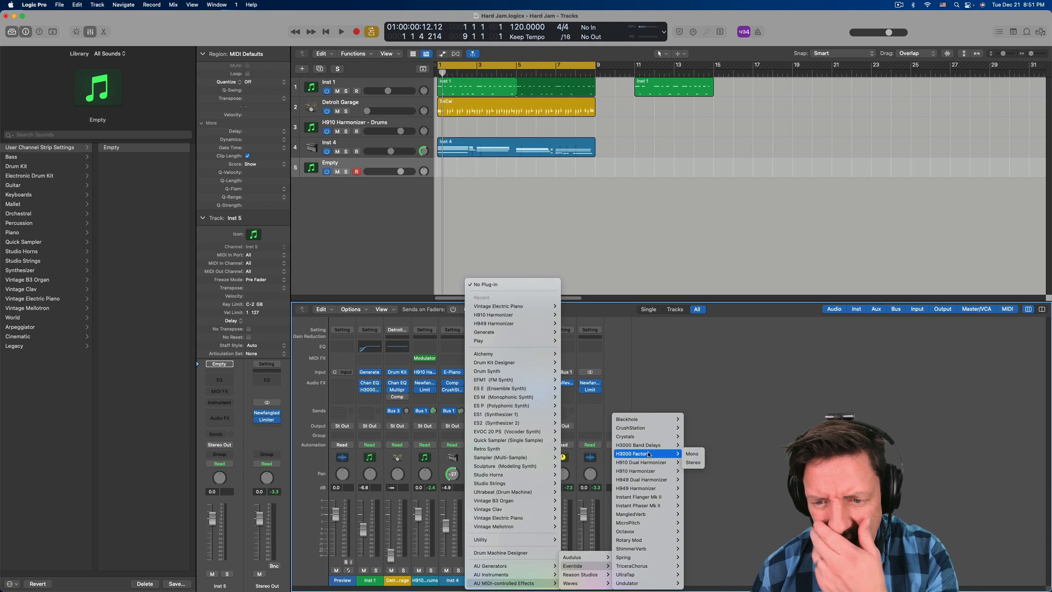
{"action": "mouse_move", "coordinate": [645, 489]}
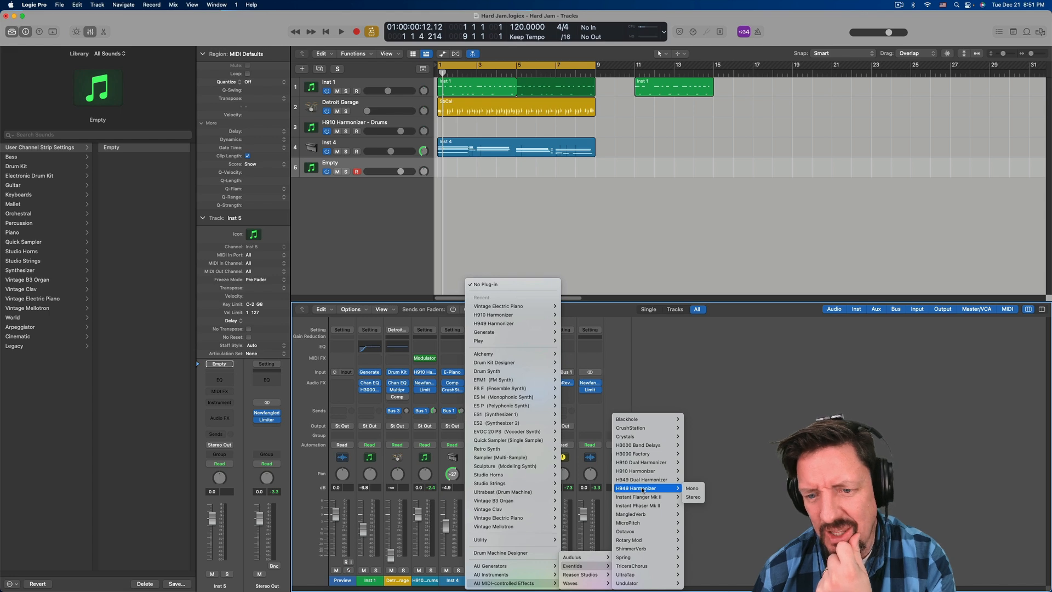
{"action": "left_click", "coordinate": [692, 489]}
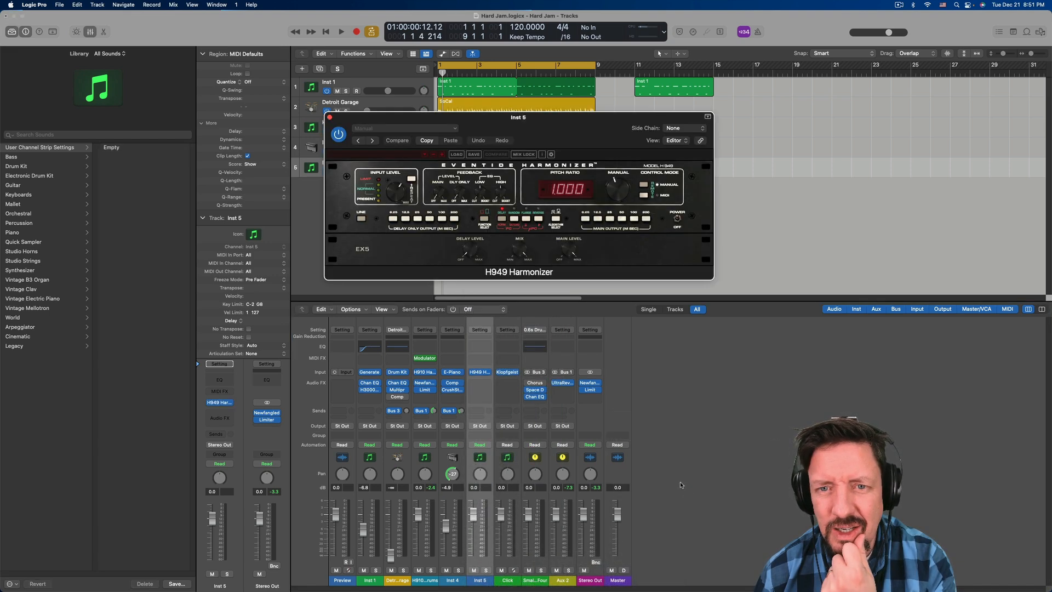
- Feed Input 1 into the H949 Harmonizer as its side chain and switch its control mode to MIDI
{"action": "left_click_drag", "start_coordinate": [582, 144], "coordinate": [615, 242]}
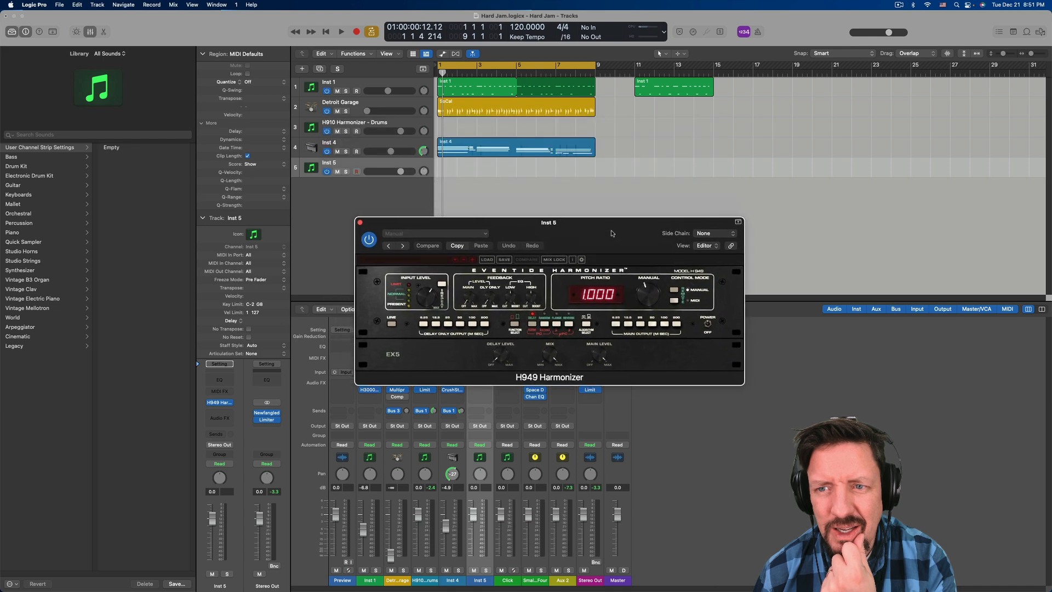
{"action": "left_click", "coordinate": [707, 236]}
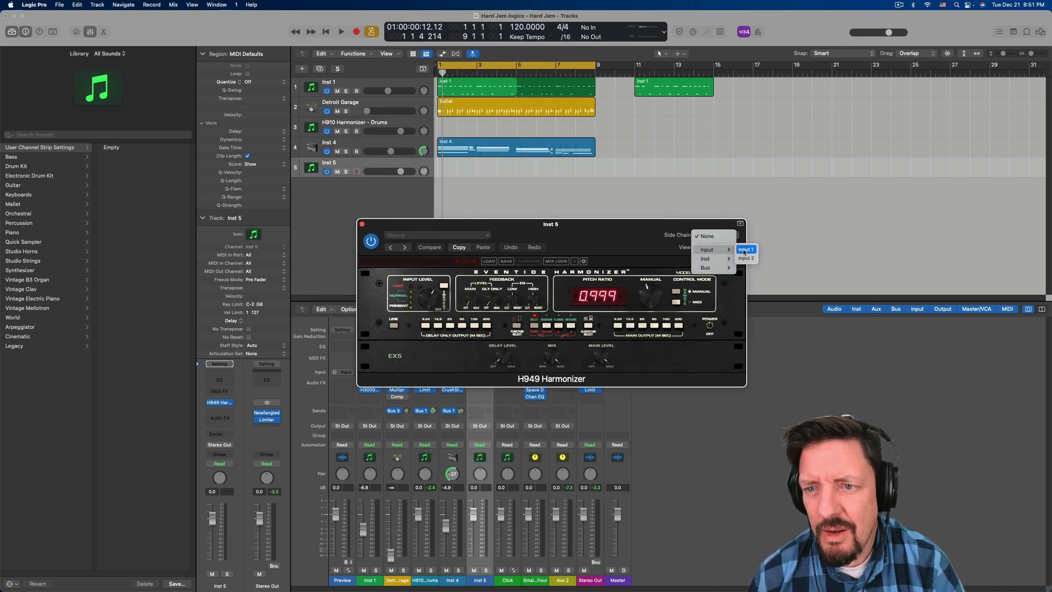
{"action": "left_click", "coordinate": [745, 250]}
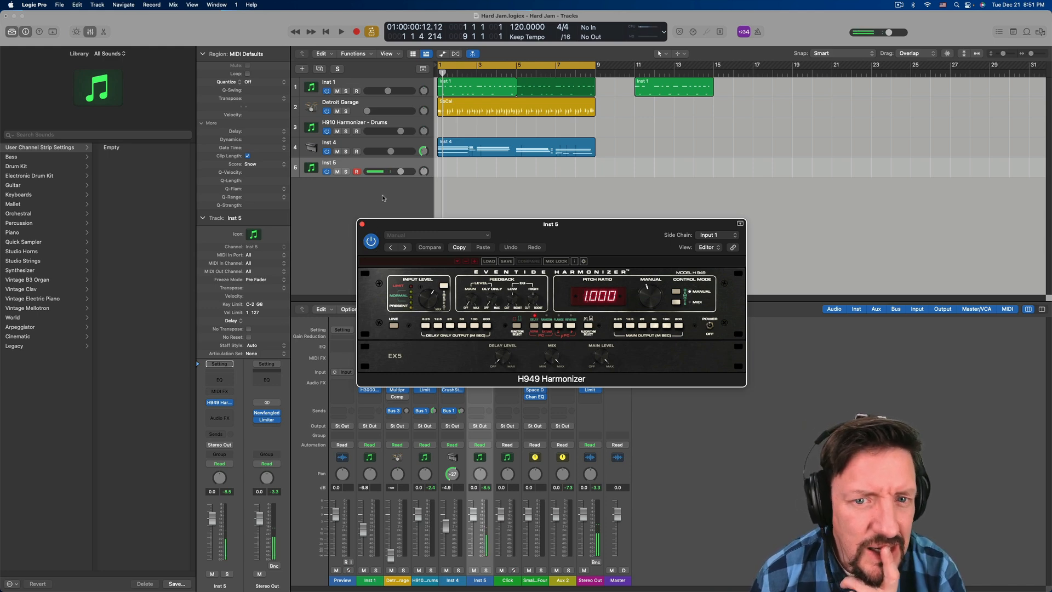
{"action": "left_click", "coordinate": [676, 303]}
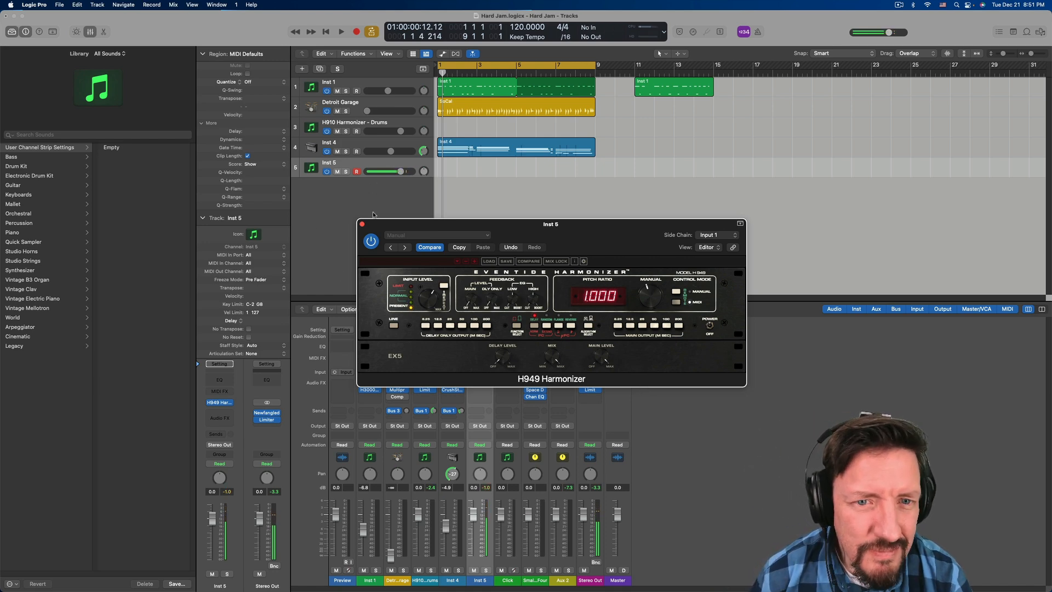
- Set the H949 Harmonizer's side chain to None and close the plug-in
{"action": "left_click", "coordinate": [714, 238]}
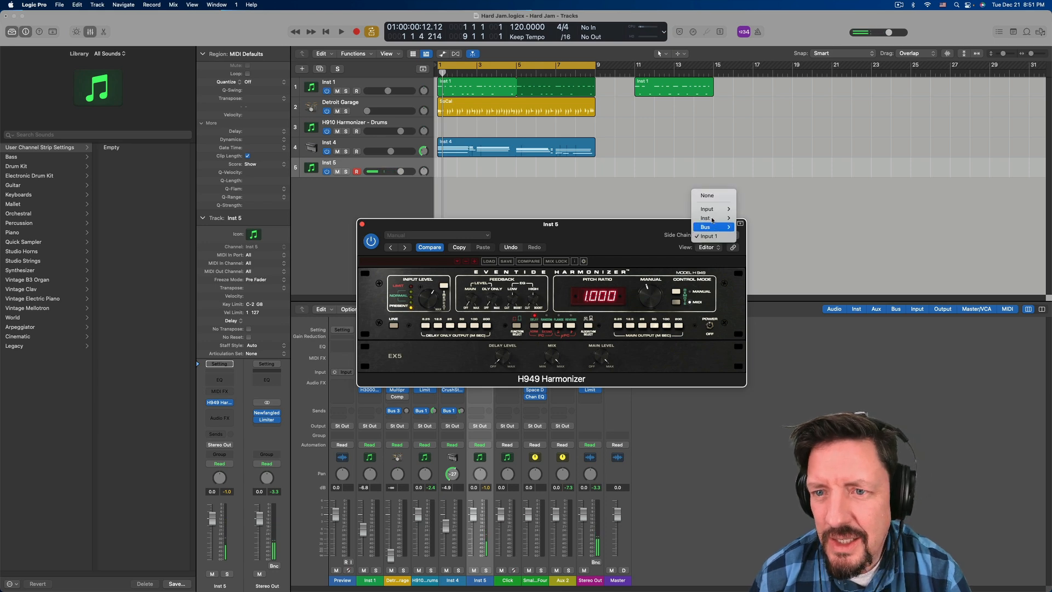
{"action": "left_click", "coordinate": [709, 197]}
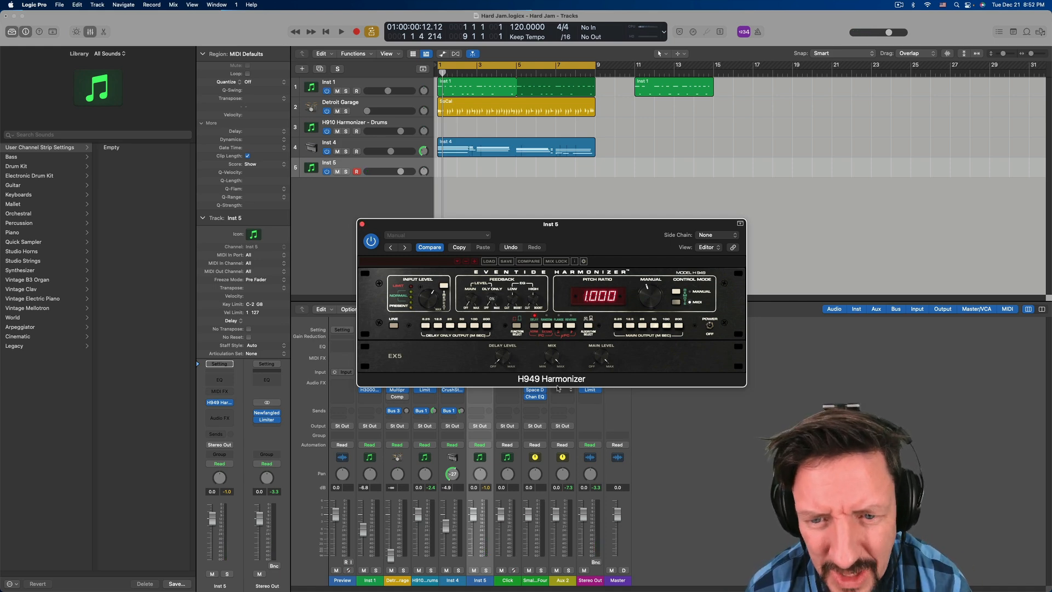
{"action": "left_click_drag", "start_coordinate": [554, 408], "coordinate": [541, 328]}
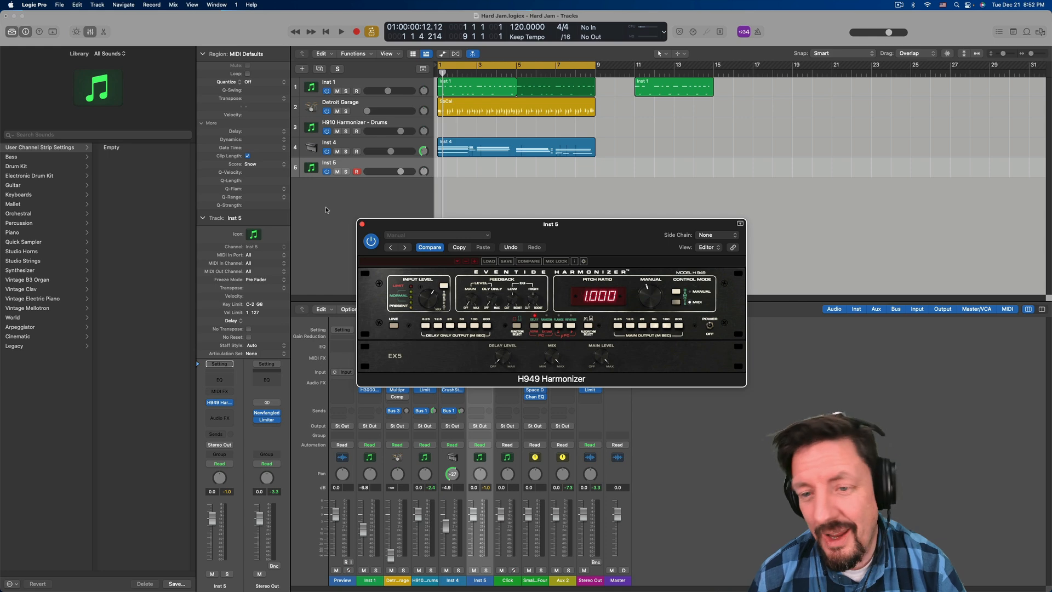
{"action": "left_click", "coordinate": [362, 225]}
- Replace the H949 Harmonizer on Inst 5 with the stereo Eventide Octavox as an AU MIDI-controlled effect
{"action": "mouse_move", "coordinate": [233, 403]}
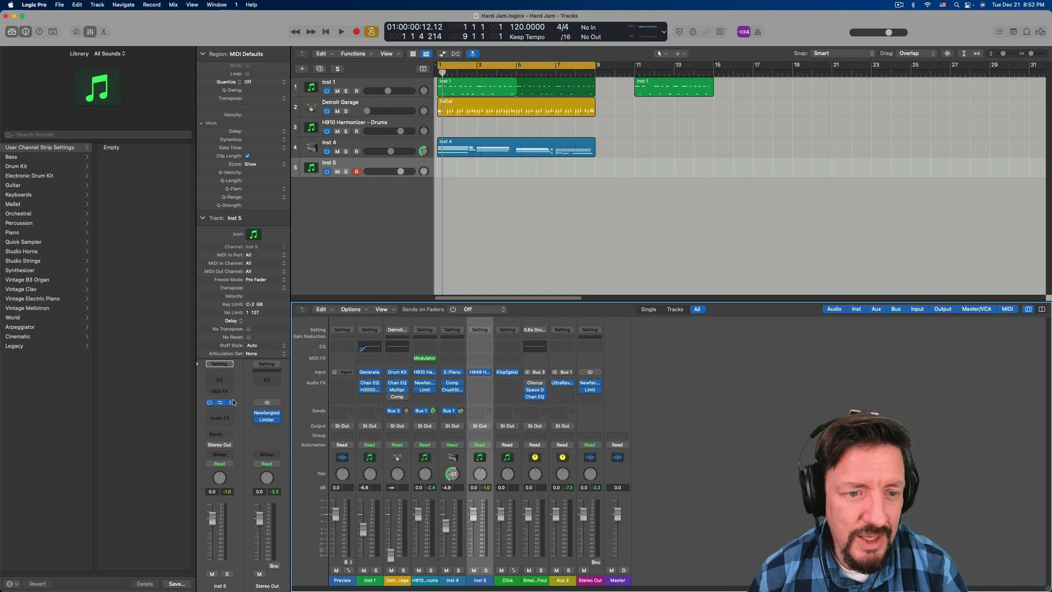
{"action": "left_click", "coordinate": [233, 403]}
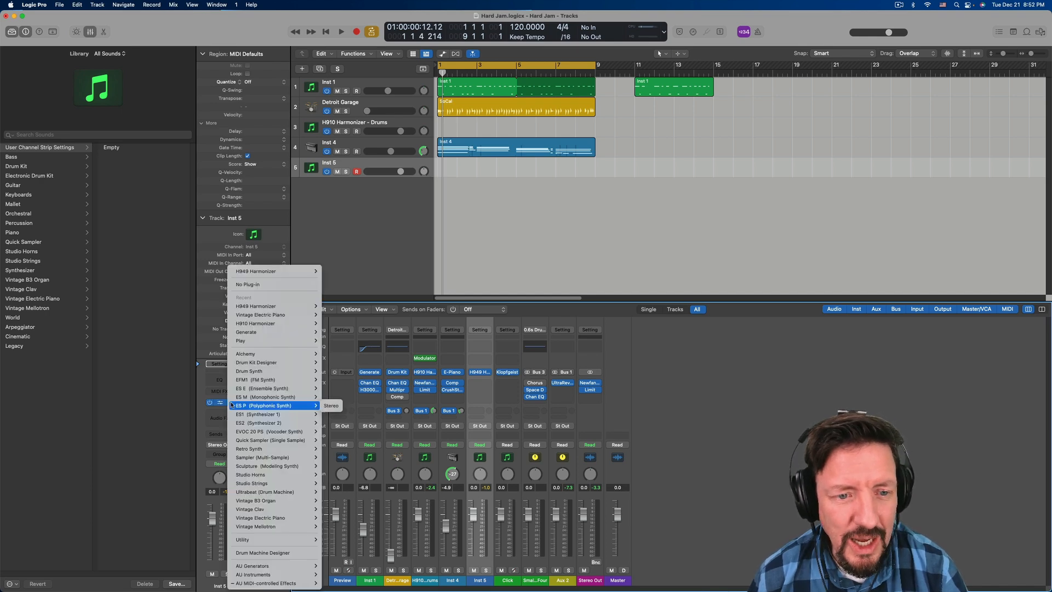
{"action": "left_click", "coordinate": [195, 404]}
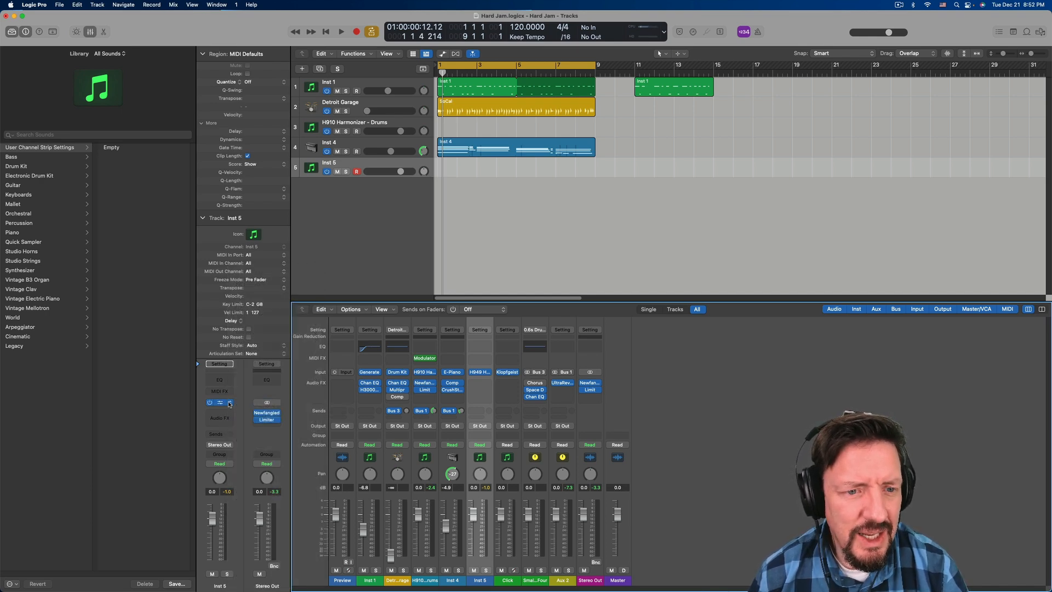
{"action": "left_click", "coordinate": [230, 405]}
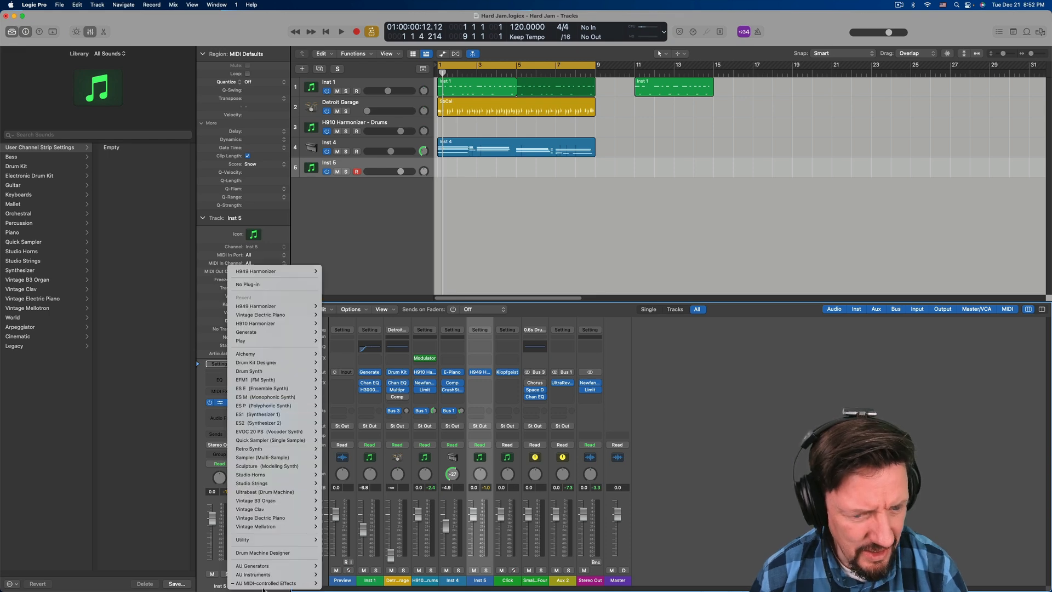
{"action": "mouse_move", "coordinate": [294, 580]}
{"action": "mouse_move", "coordinate": [346, 566]}
{"action": "mouse_move", "coordinate": [416, 523]}
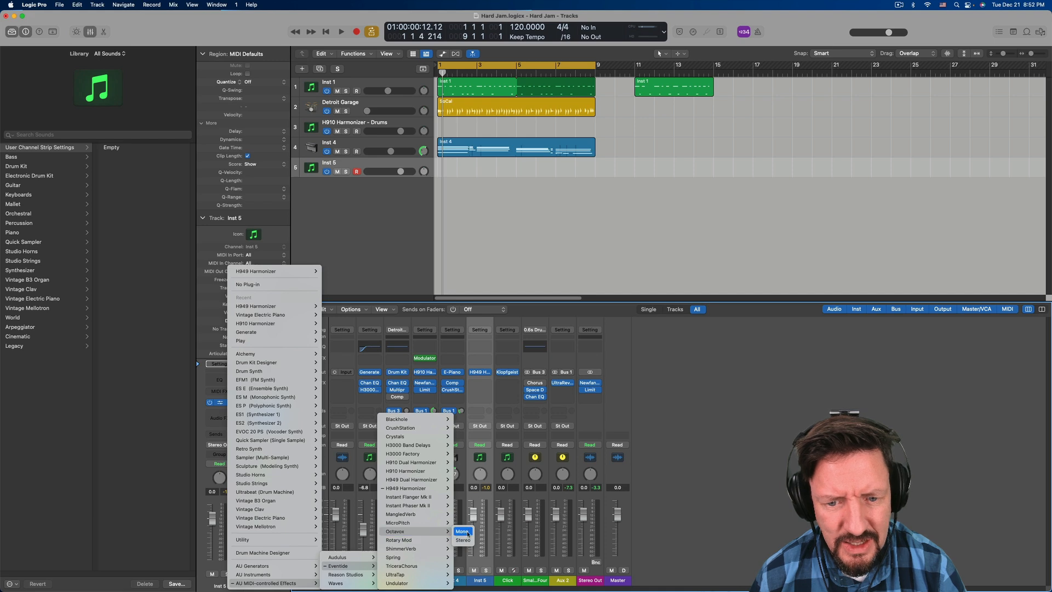
{"action": "left_click", "coordinate": [467, 540]}
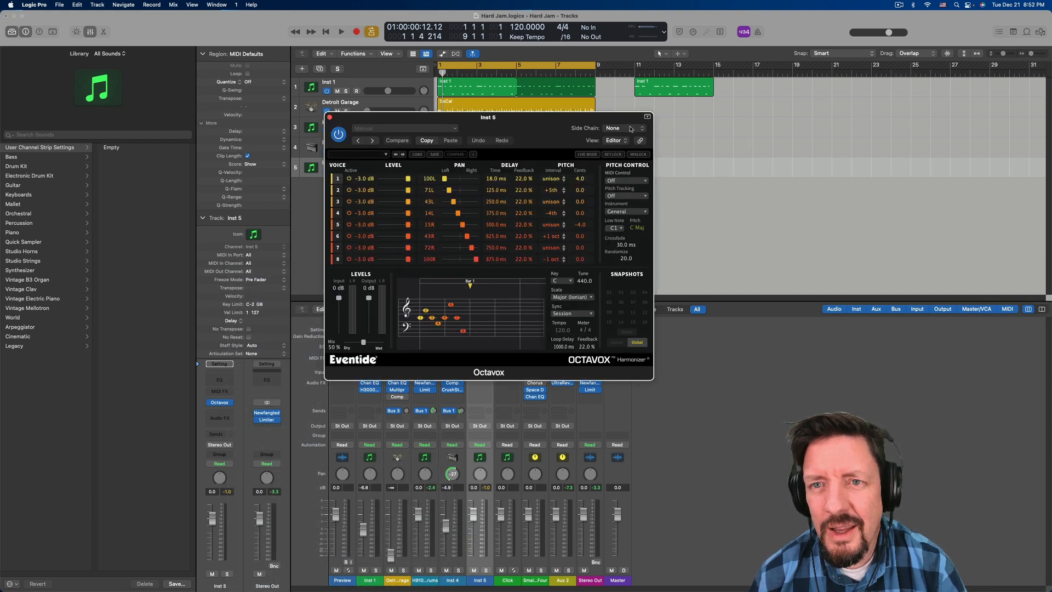
- Set the Octavox's side chain to Input 1 and advance its presets to "08 - C Min +3 -1 Oct"
{"action": "left_click", "coordinate": [628, 130]}
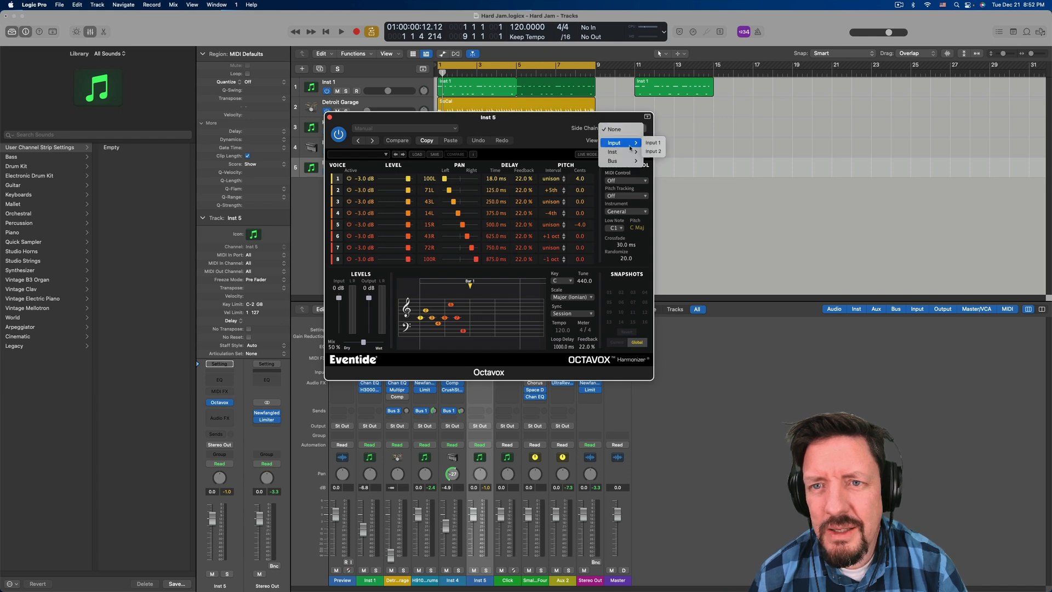
{"action": "mouse_move", "coordinate": [627, 154]}
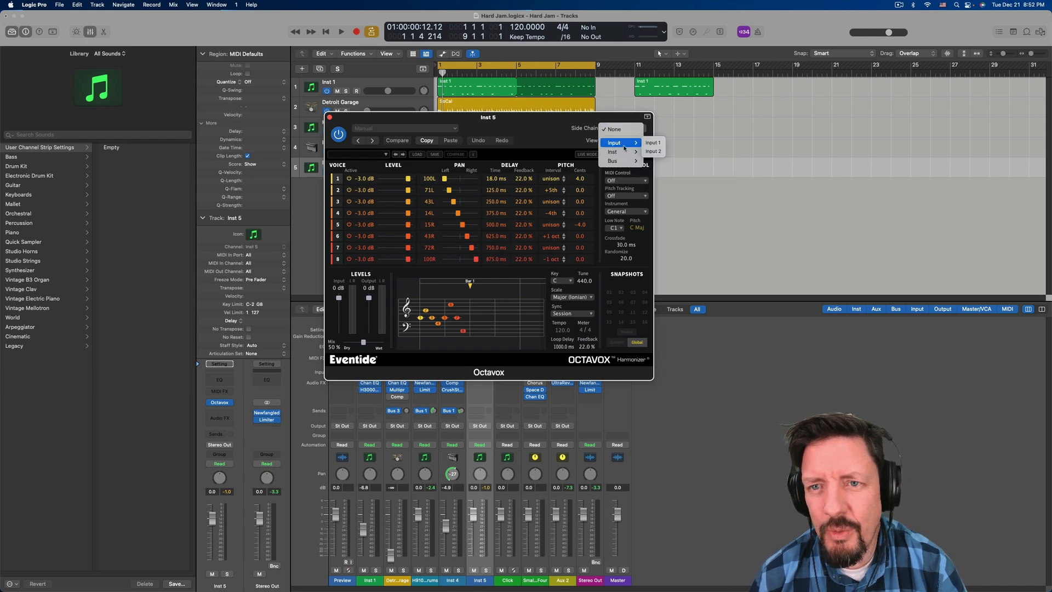
{"action": "left_click", "coordinate": [653, 144]}
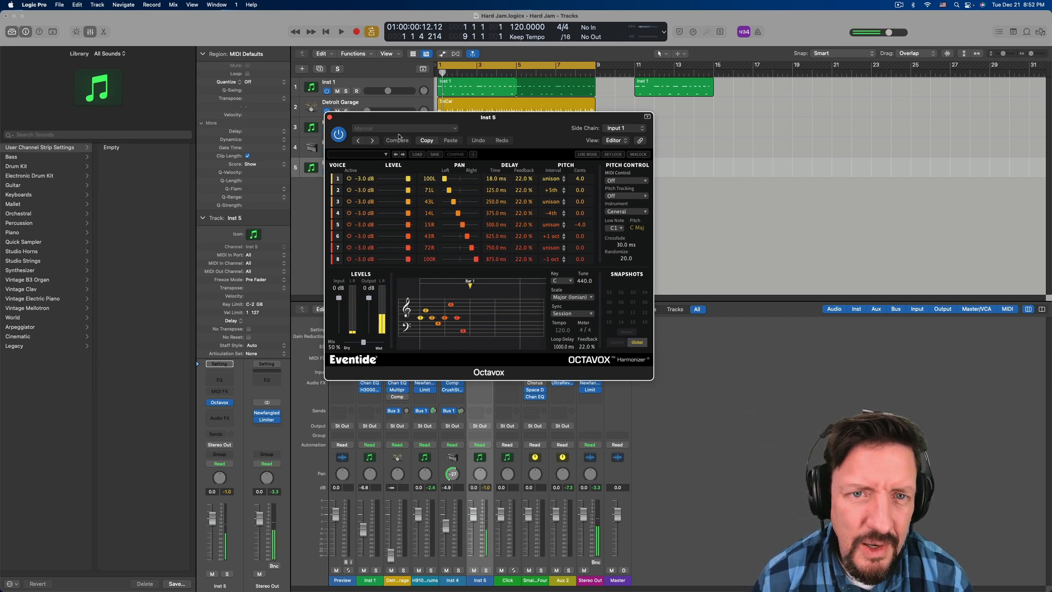
{"action": "left_click", "coordinate": [403, 155]}
{"action": "left_click", "coordinate": [402, 156]}
{"action": "left_click", "coordinate": [403, 155]}
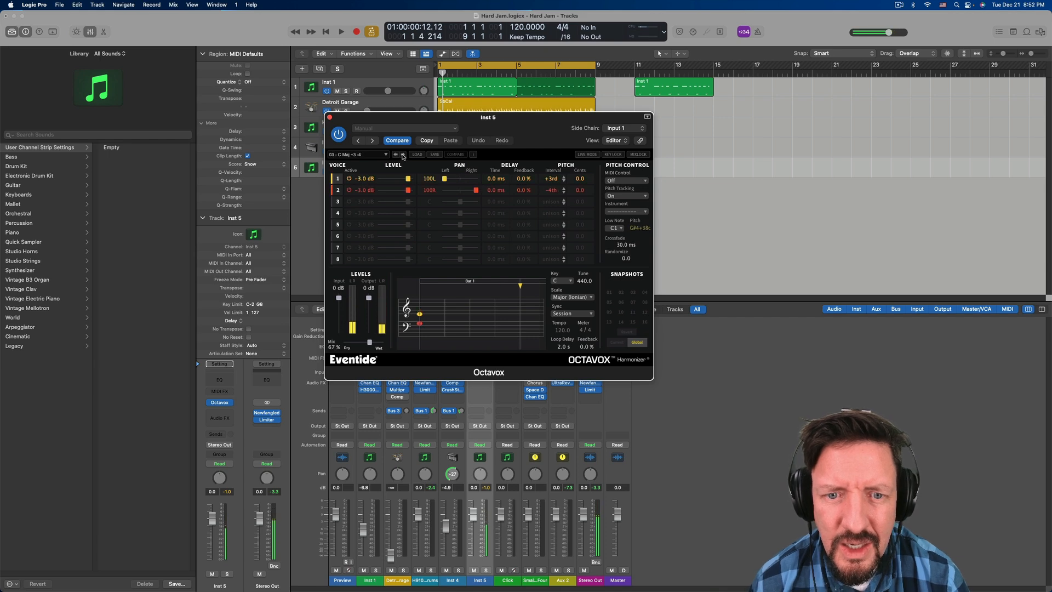
{"action": "left_click", "coordinate": [403, 156]}
{"action": "left_click", "coordinate": [403, 156]}
{"action": "left_click", "coordinate": [403, 156]}
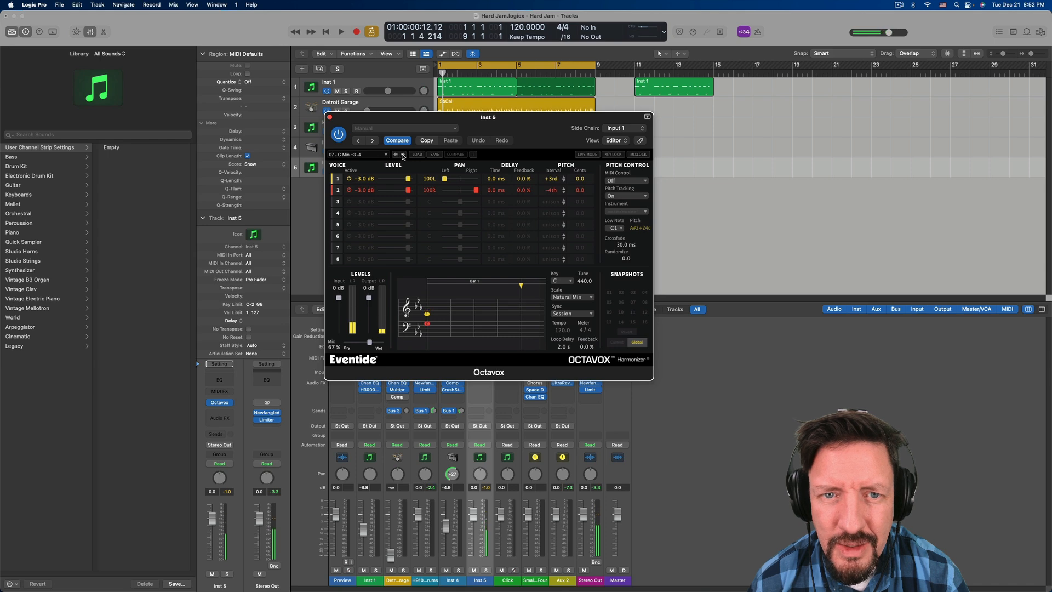
{"action": "left_click", "coordinate": [403, 156]}
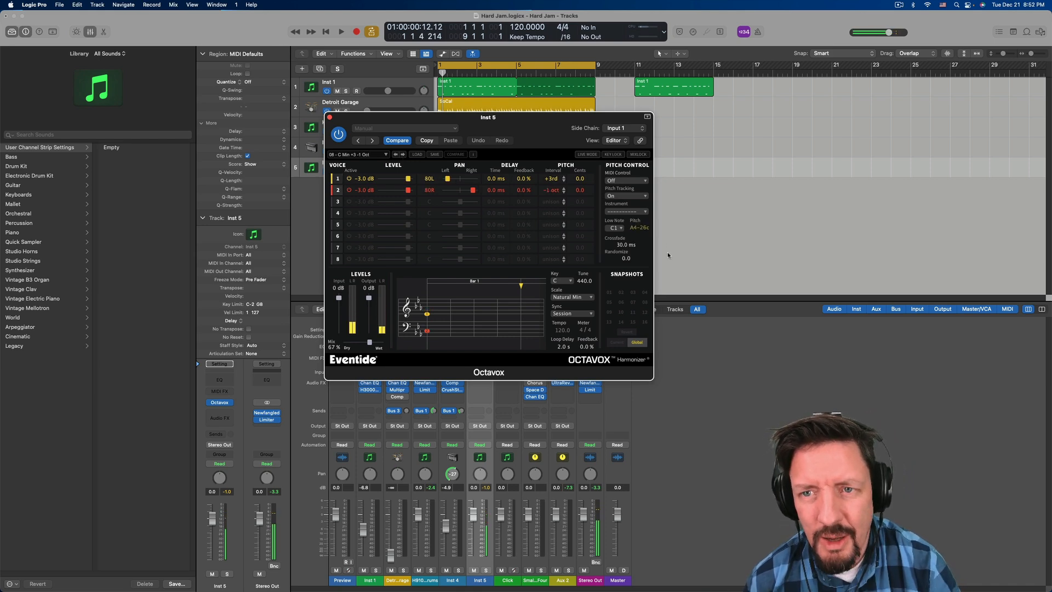
- Set the Octavox's MIDI Control to Routed and activate voices 3 through 8
{"action": "left_click", "coordinate": [628, 181]}
{"action": "left_click", "coordinate": [622, 198]}
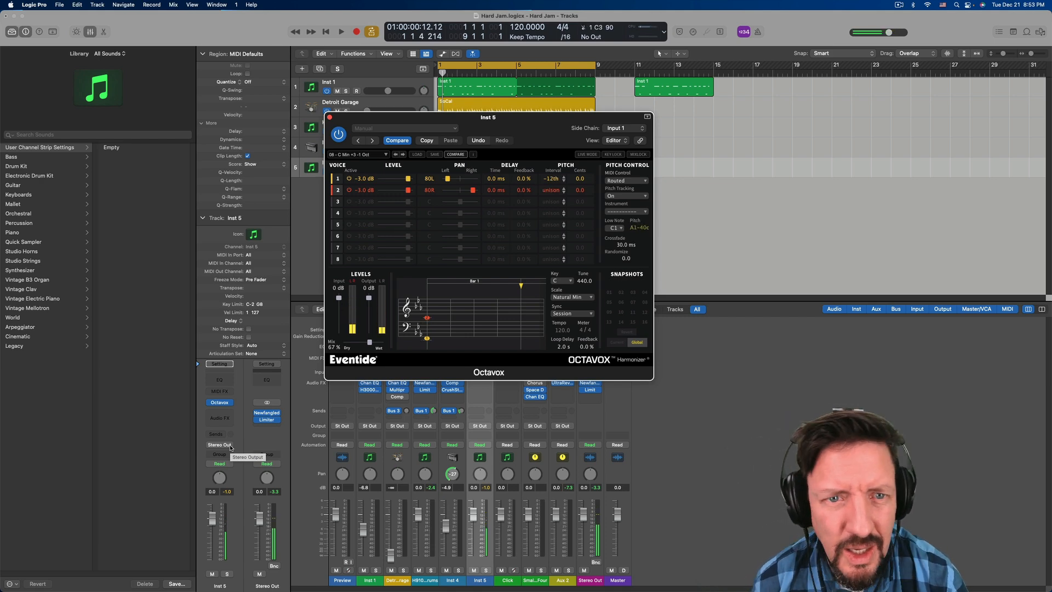
{"action": "left_click", "coordinate": [349, 202]}
{"action": "left_click", "coordinate": [349, 213]}
{"action": "left_click", "coordinate": [349, 225]}
{"action": "left_click", "coordinate": [349, 236]}
{"action": "left_click", "coordinate": [349, 248]}
{"action": "left_click", "coordinate": [349, 259]}
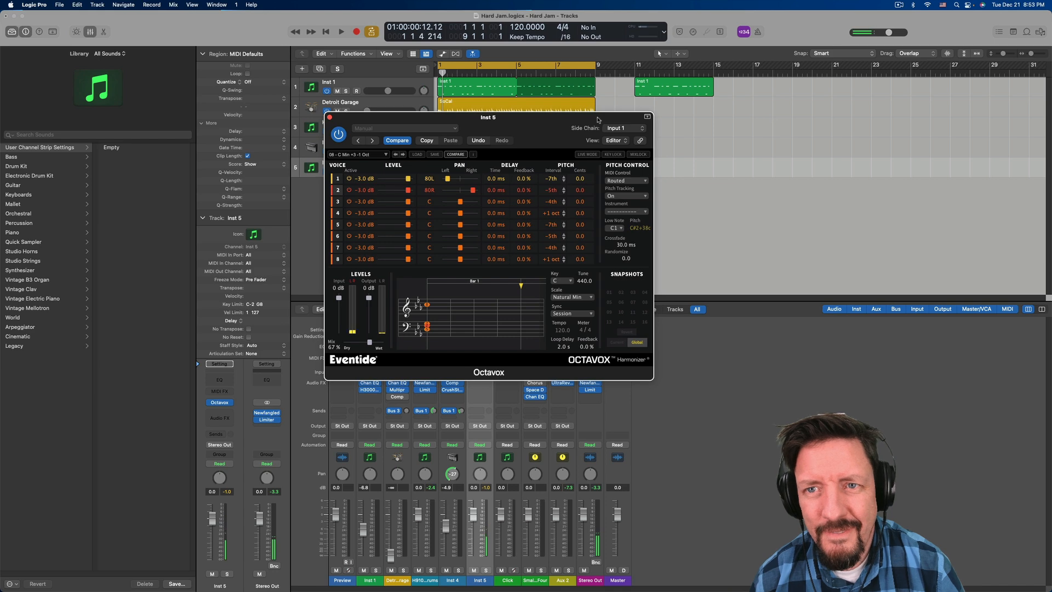
- Set the Octavox's side chain to None and close the plug-in
{"action": "left_click", "coordinate": [616, 131]}
{"action": "left_click", "coordinate": [615, 89]}
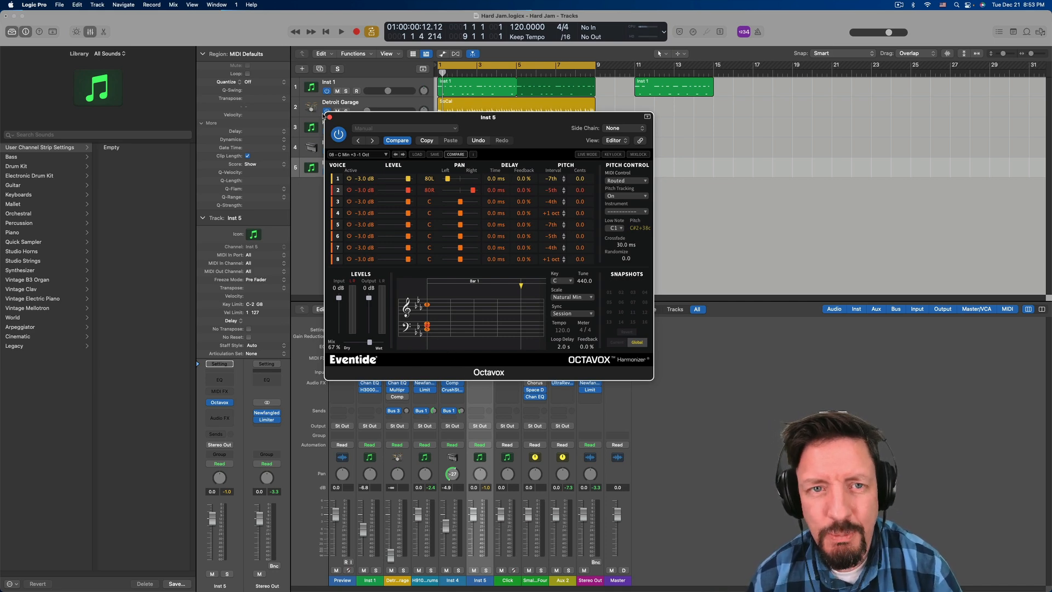
{"action": "left_click", "coordinate": [329, 117]}
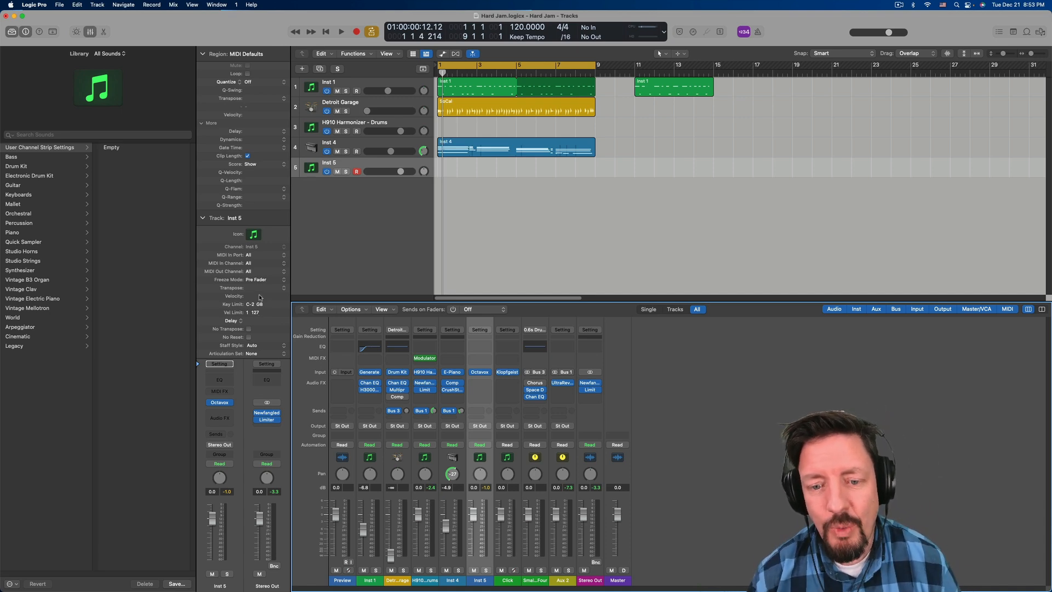
{"action": "left_click", "coordinate": [489, 372]}
{"action": "mouse_move", "coordinate": [530, 584]}
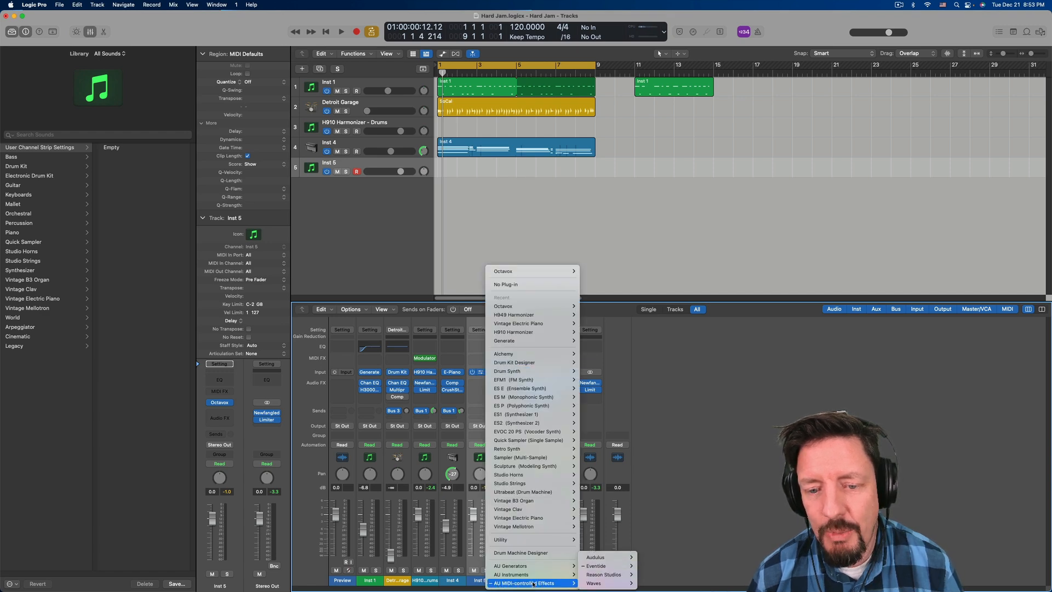
{"action": "mouse_move", "coordinate": [602, 558]}
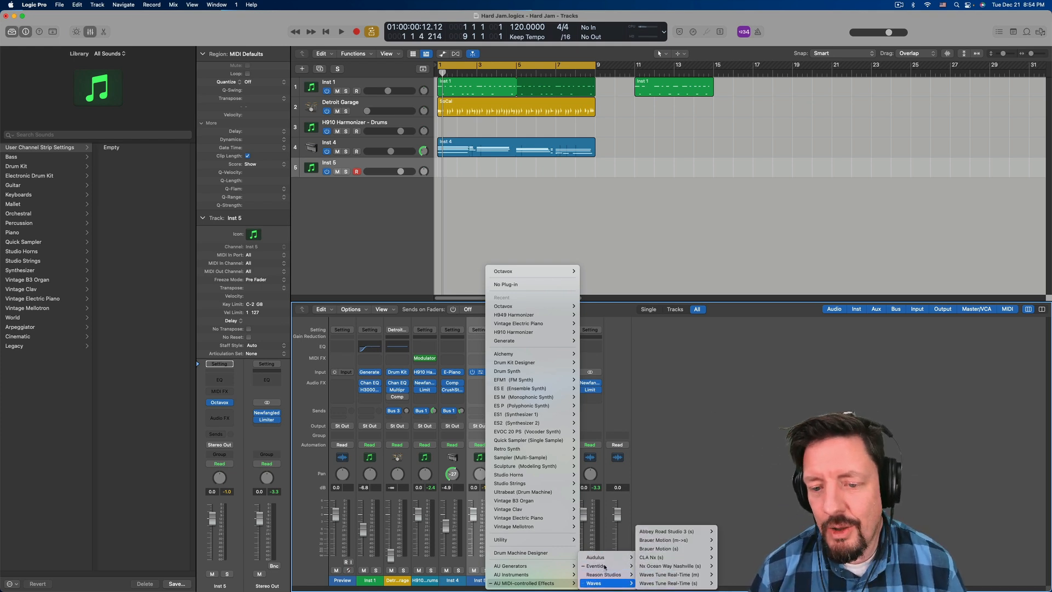
{"action": "left_click", "coordinate": [663, 453]}
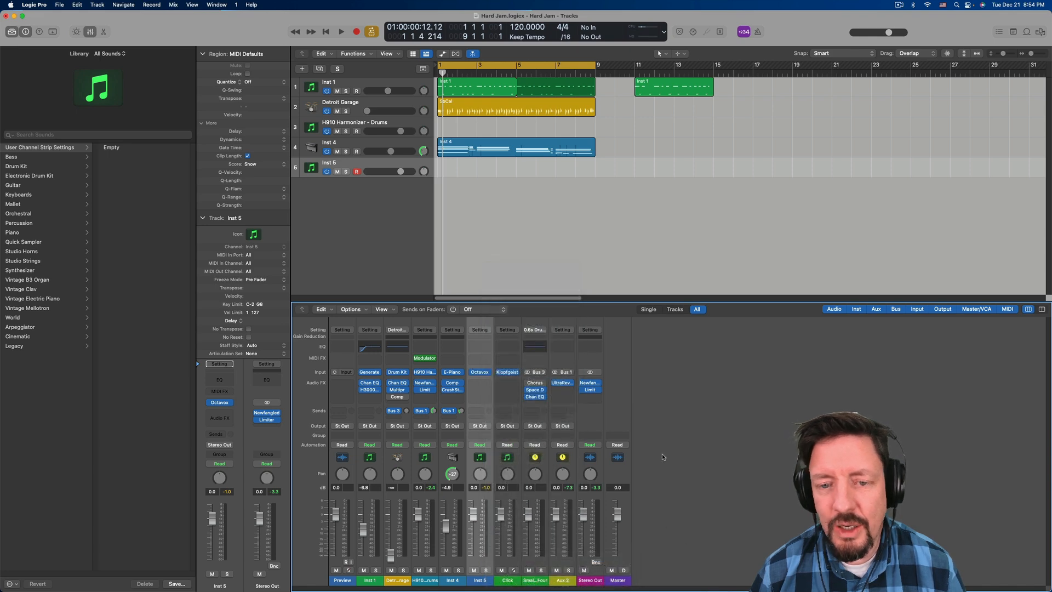